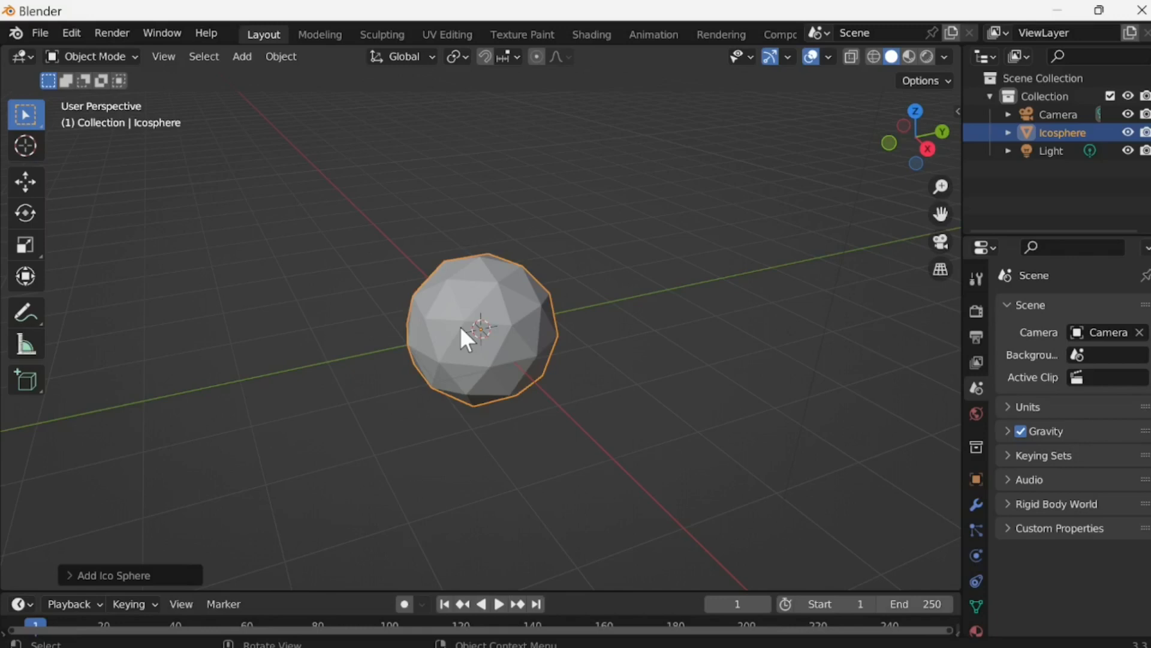
Step: Inset all faces of the icosphere individually by about 0.10 m in face-select Edit Mode
{"action": "key", "text": "Tab"}
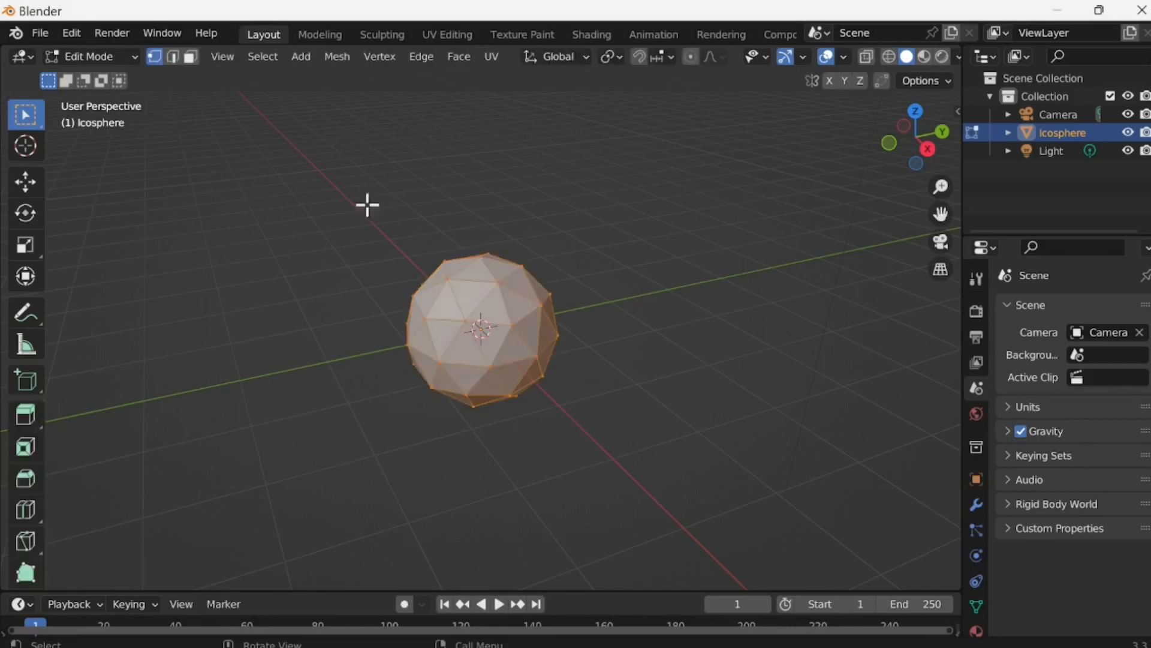
{"action": "left_click", "coordinate": [191, 57]}
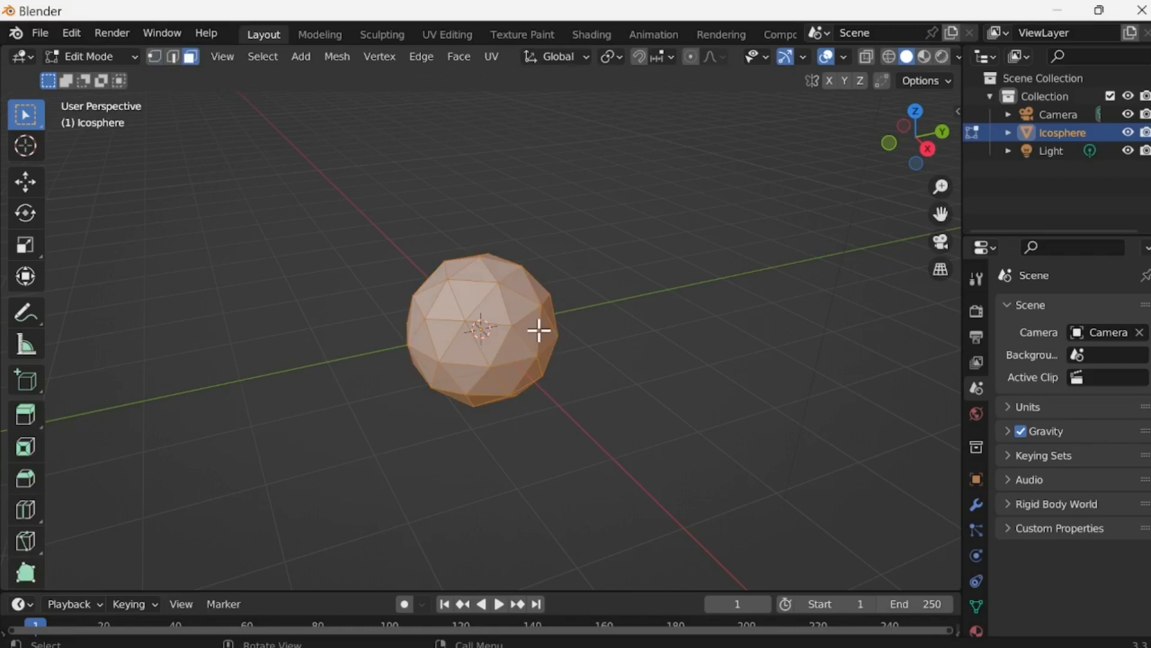
{"action": "key", "text": "i"}
{"action": "key", "text": "i"}
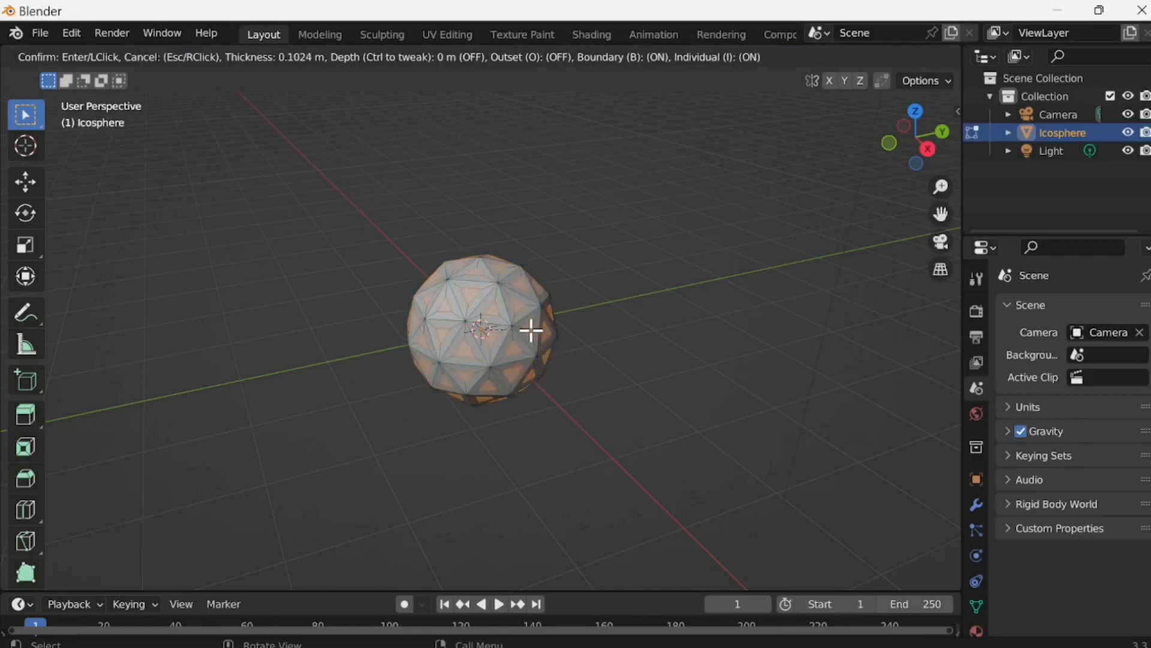
{"action": "left_click", "coordinate": [532, 329]}
Step: With Individual Origins as the pivot, extrude the inset faces about 0.42 m along their normals and scale the spike ends to about 0.57
{"action": "key", "text": "e"}
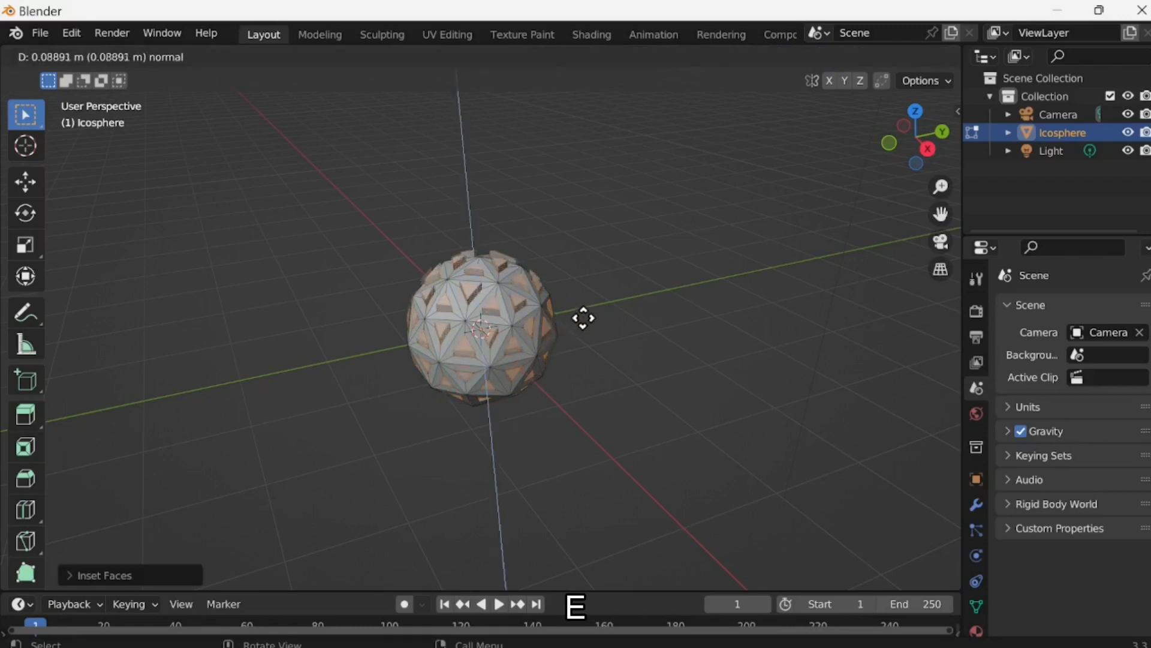
{"action": "right_click", "coordinate": [589, 373]}
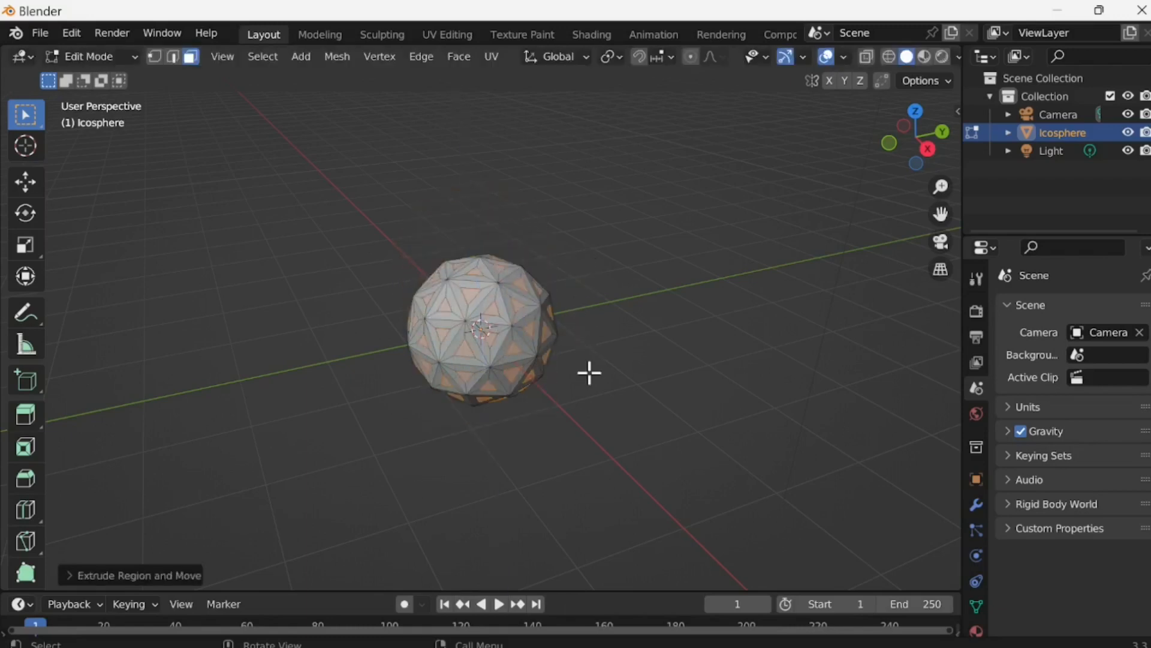
{"action": "left_click", "coordinate": [613, 56]}
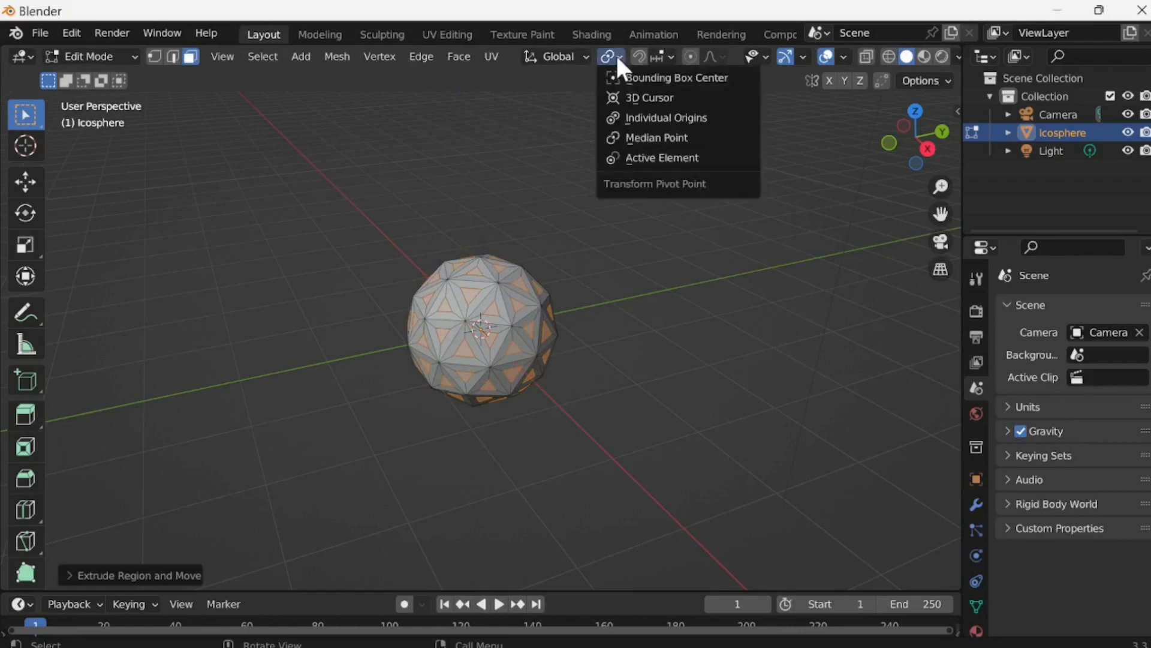
{"action": "left_click", "coordinate": [638, 118]}
{"action": "key", "text": "e"}
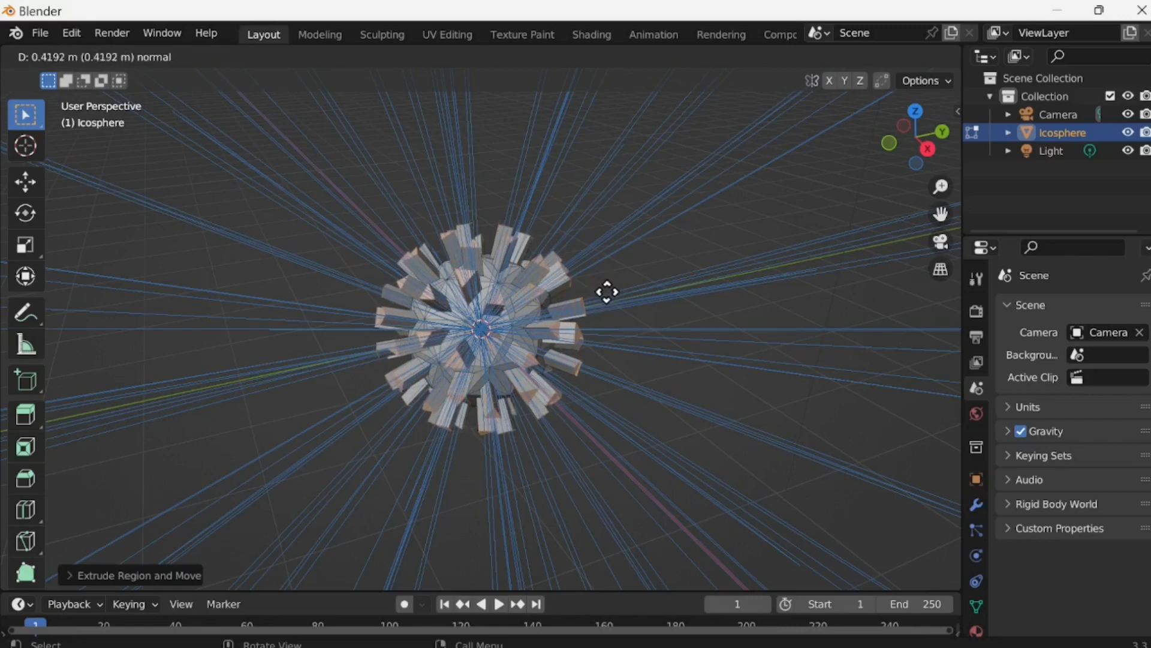
{"action": "left_click", "coordinate": [610, 291]}
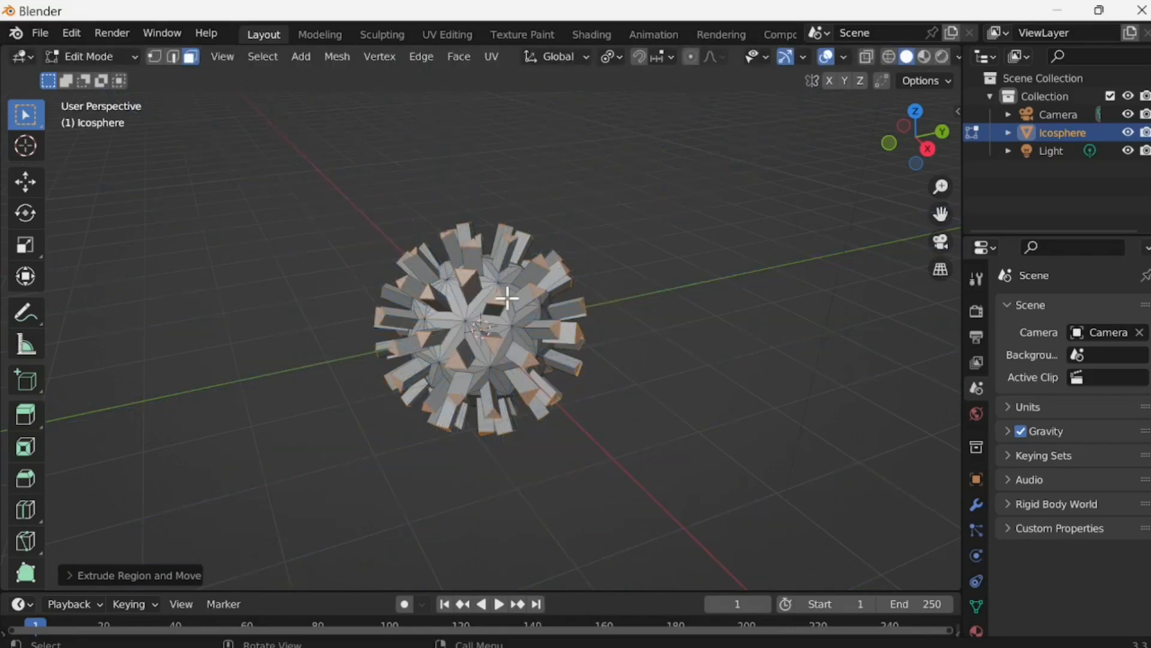
{"action": "key", "text": "s"}
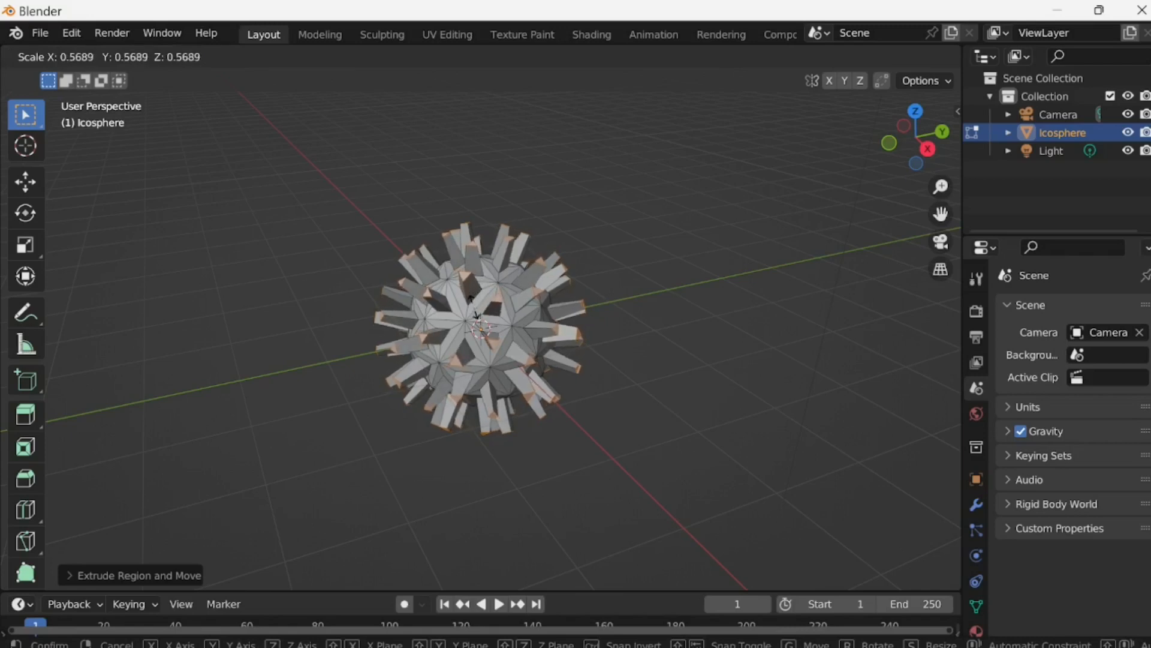
{"action": "left_click", "coordinate": [476, 309]}
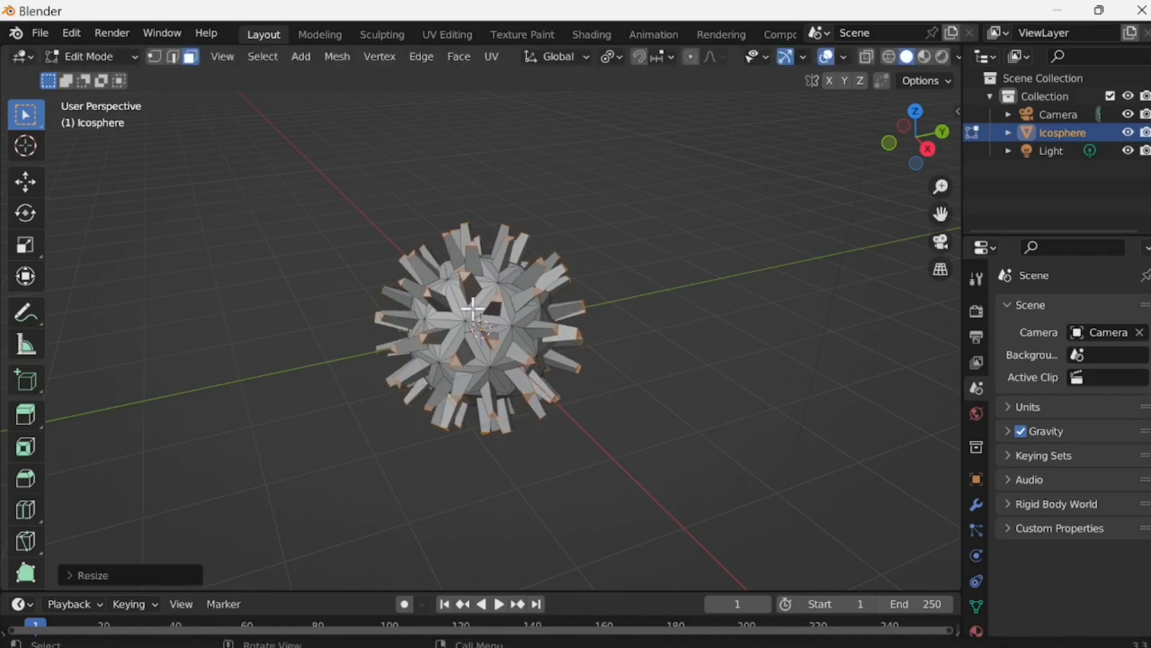
Step: Extrude the spike tips a short distance outward and scale the end faces up individually into wide triangular caps
{"action": "key", "text": "e"}
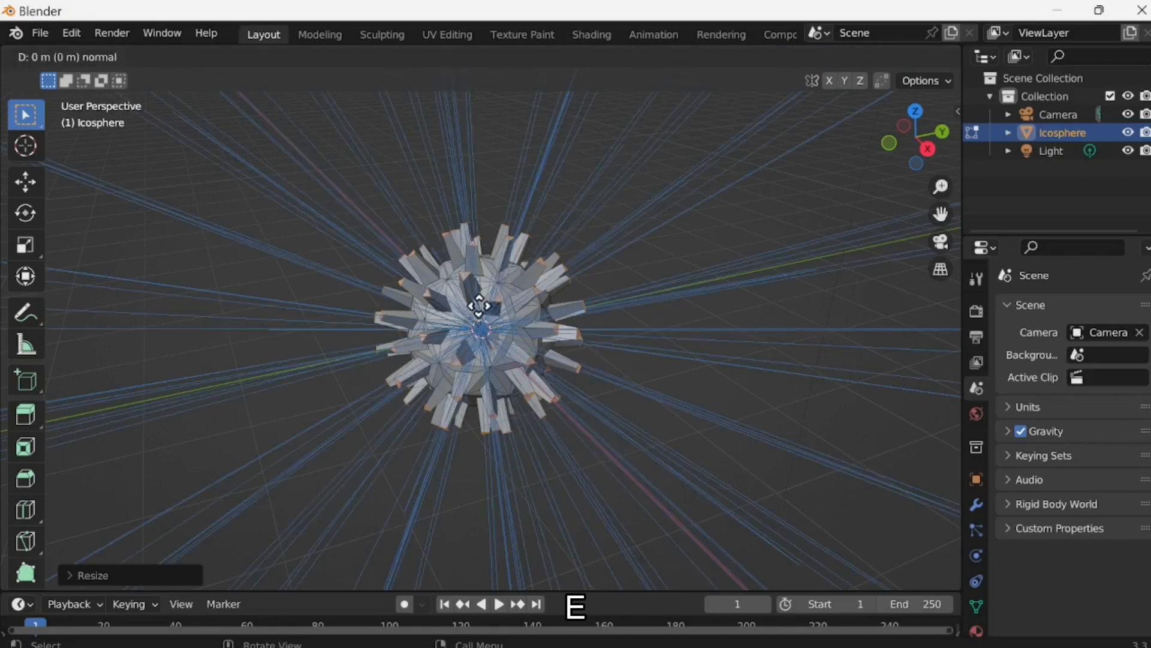
{"action": "left_click", "coordinate": [480, 301]}
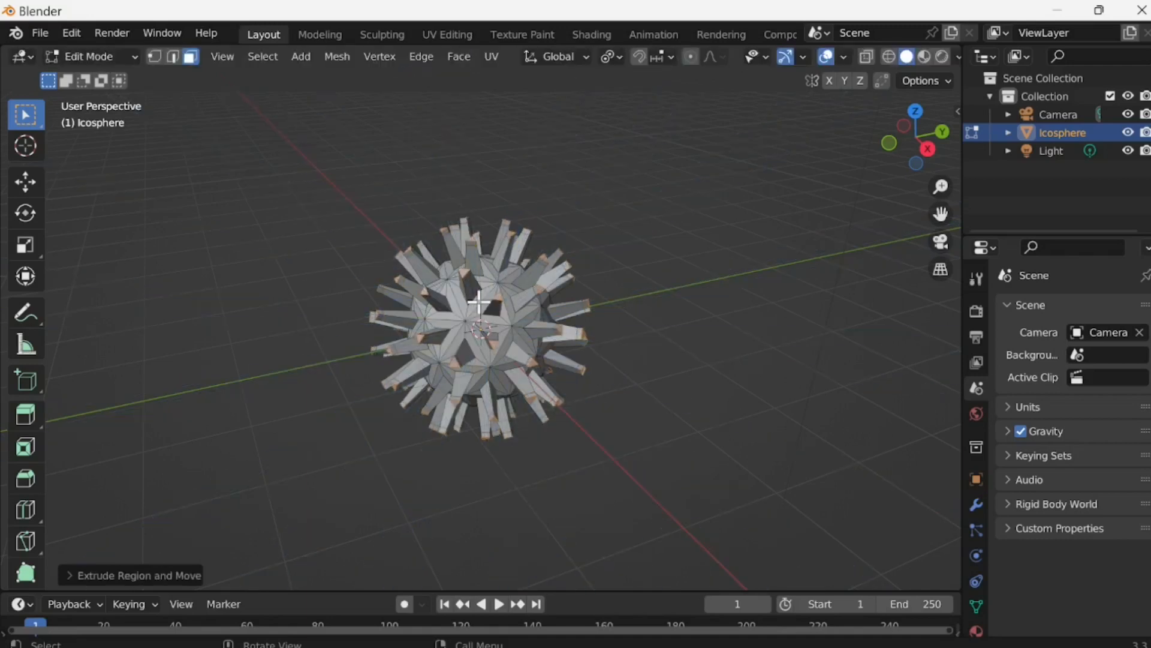
{"action": "key", "text": "s"}
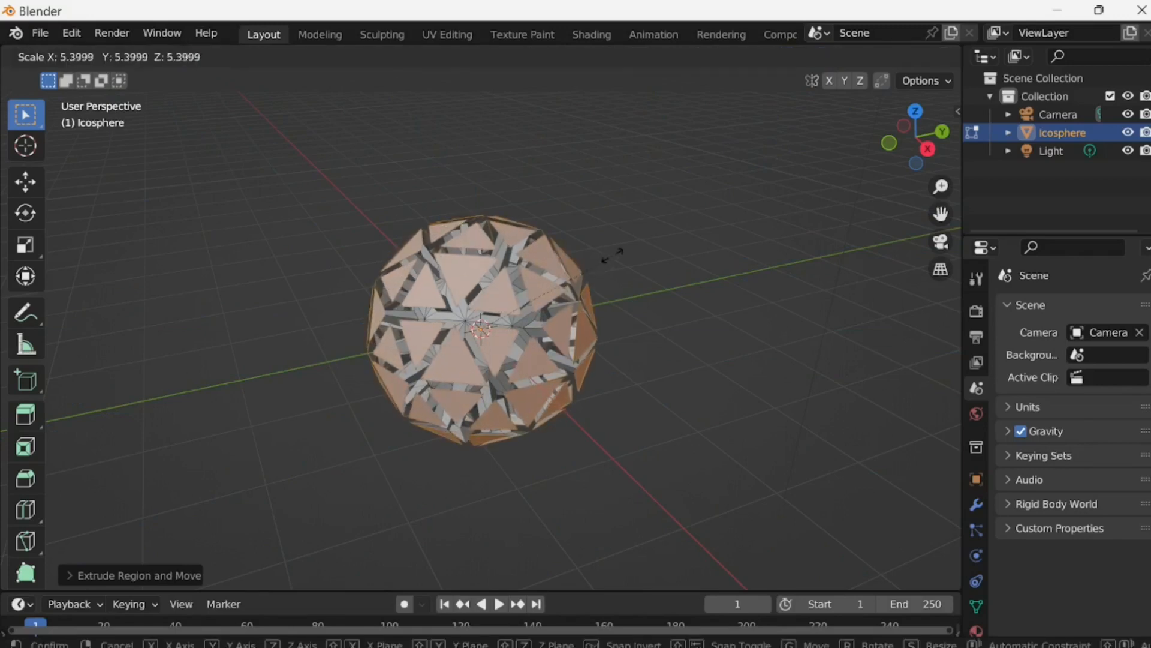
{"action": "left_click", "coordinate": [592, 283]}
Step: Inset the cap faces individually by about 0.16 m and extrude them about 0.19 m inward
{"action": "key", "text": "i"}
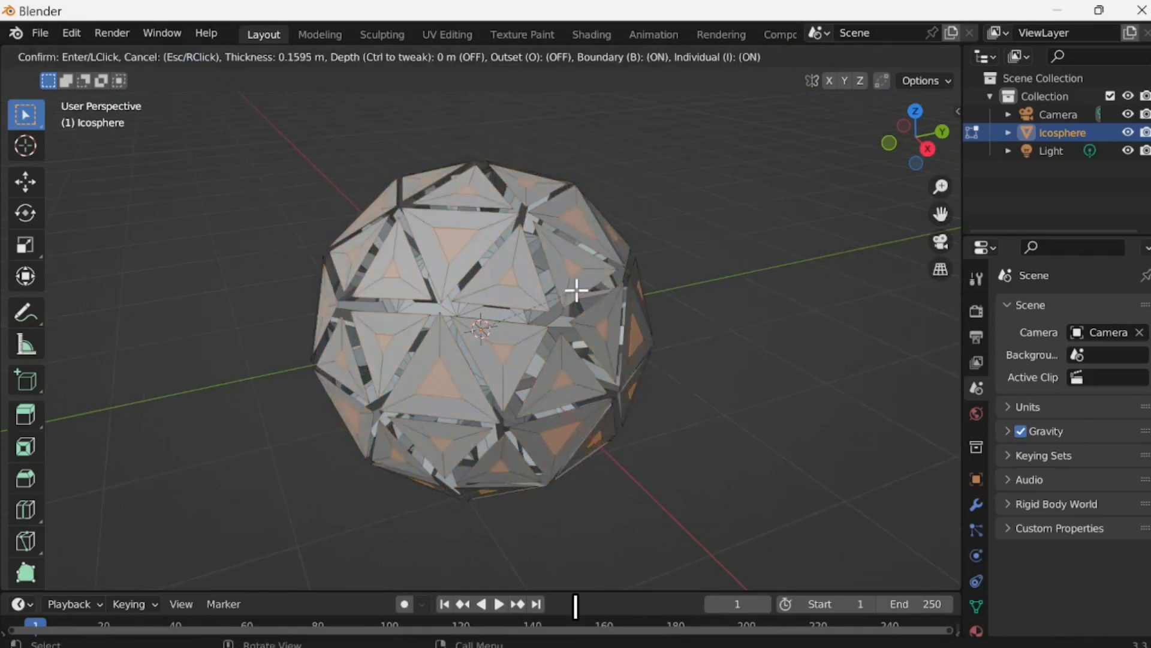
{"action": "left_click", "coordinate": [577, 291]}
{"action": "key", "text": "e"}
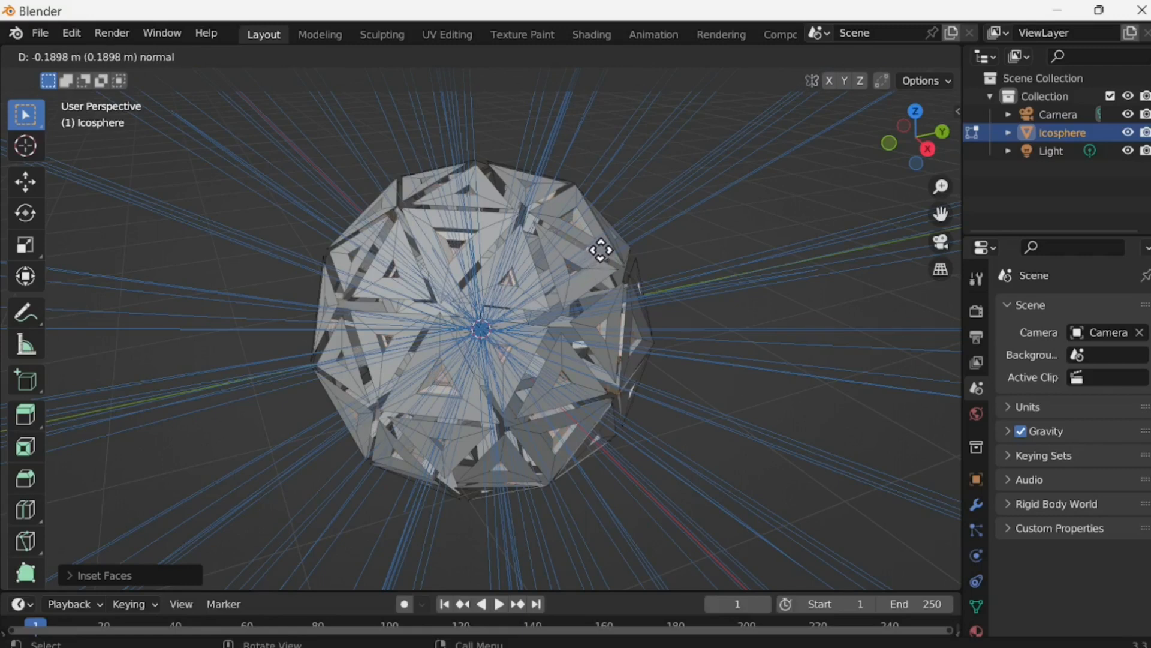
{"action": "left_click", "coordinate": [601, 249]}
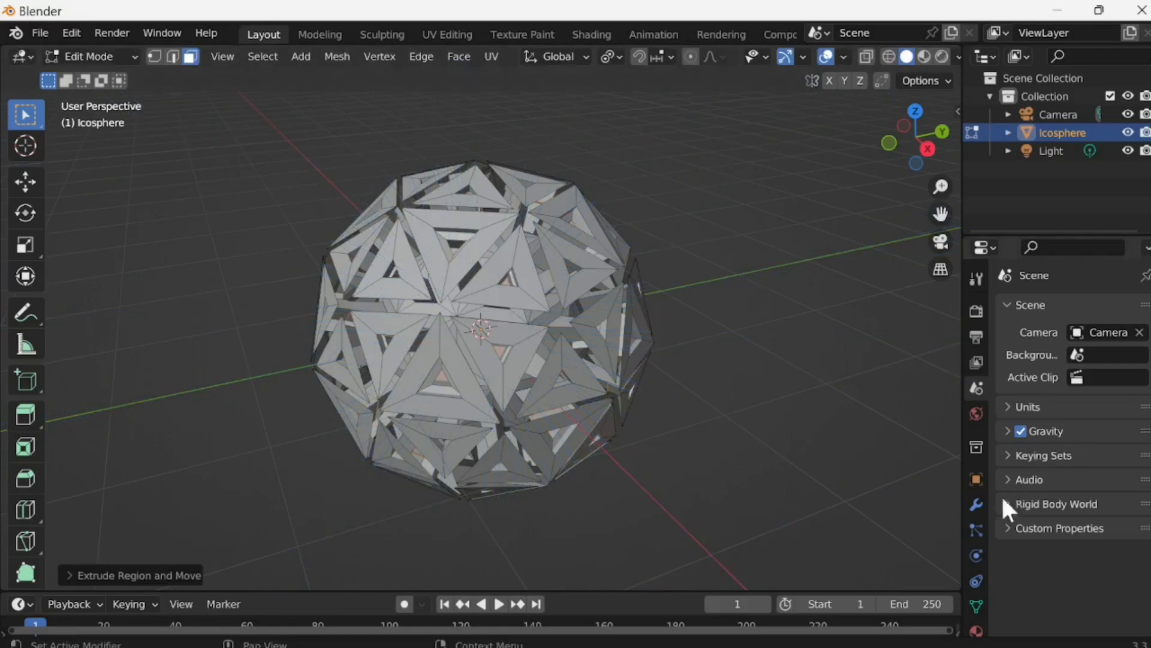
Step: Add a Subdivision Surface modifier to the spiked icosphere with a viewport level of 3
{"action": "left_click", "coordinate": [976, 505]}
{"action": "left_click", "coordinate": [1037, 308]}
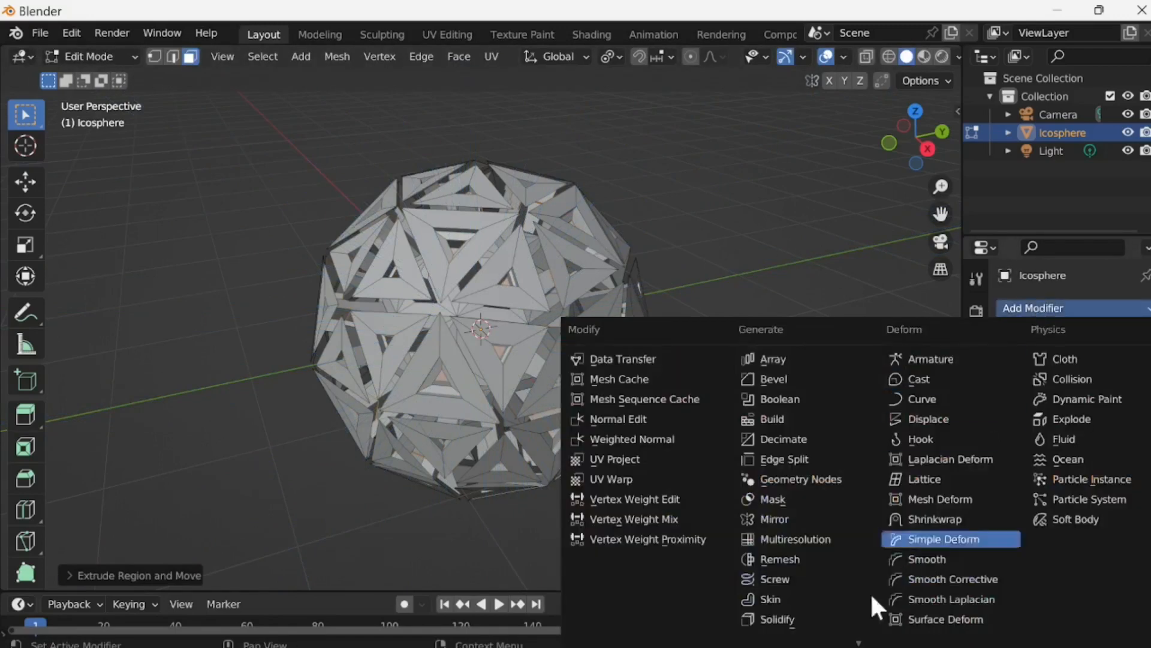
{"action": "left_click", "coordinate": [826, 626]}
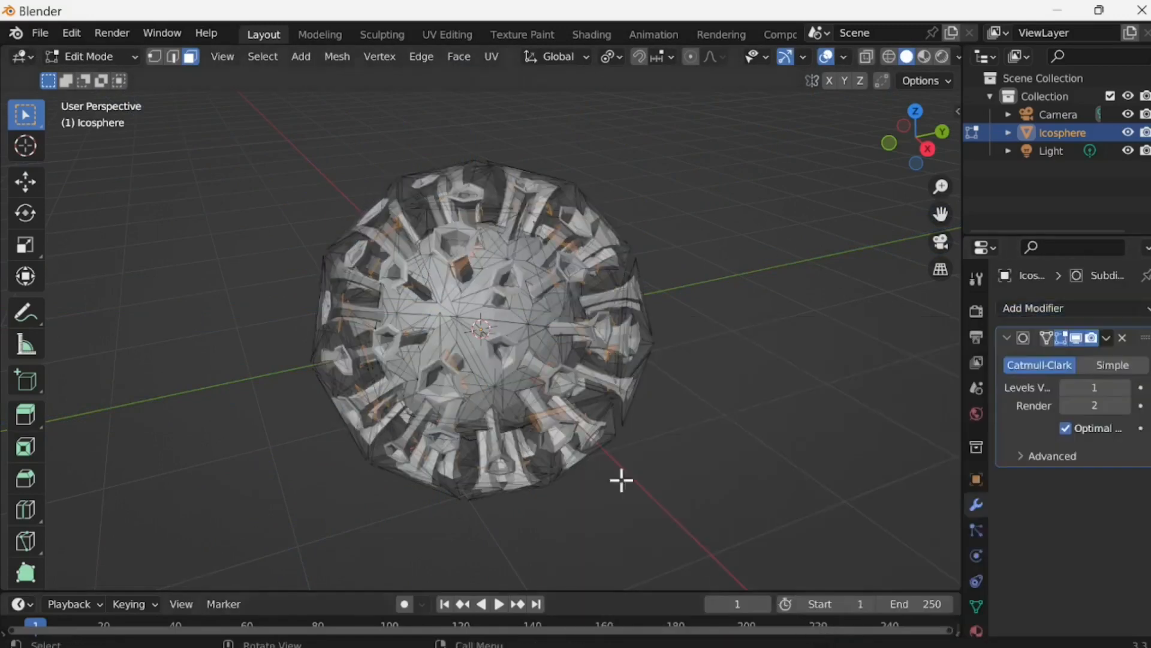
{"action": "left_click", "coordinate": [1125, 388]}
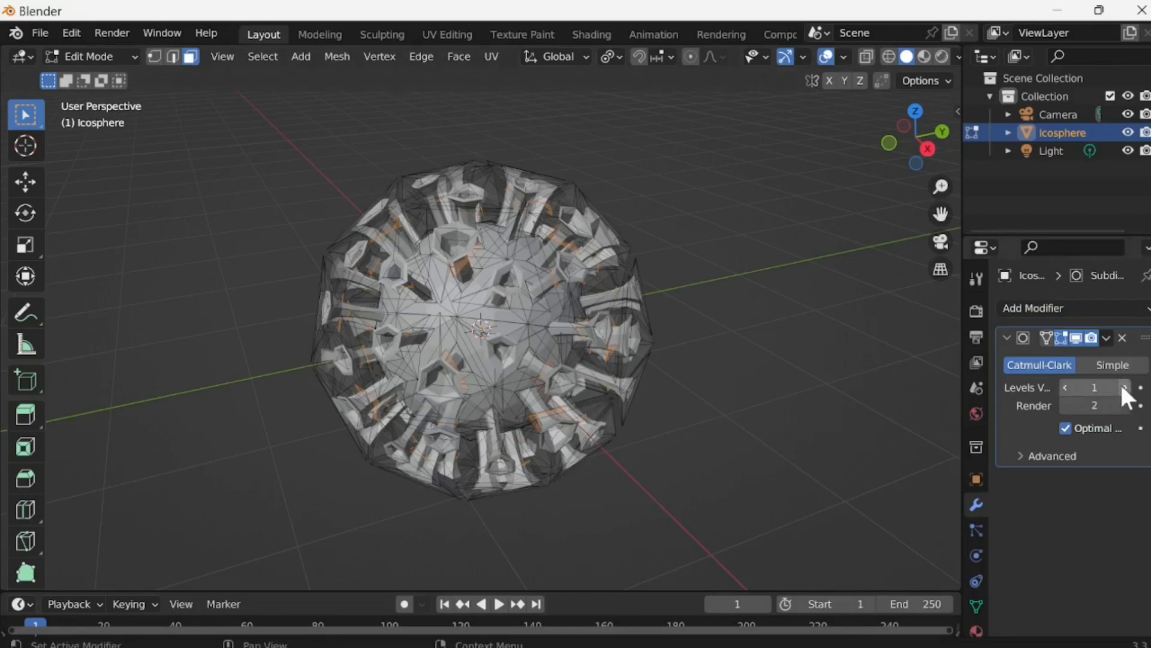
{"action": "left_click", "coordinate": [1125, 388]}
{"action": "left_click", "coordinate": [1125, 388]}
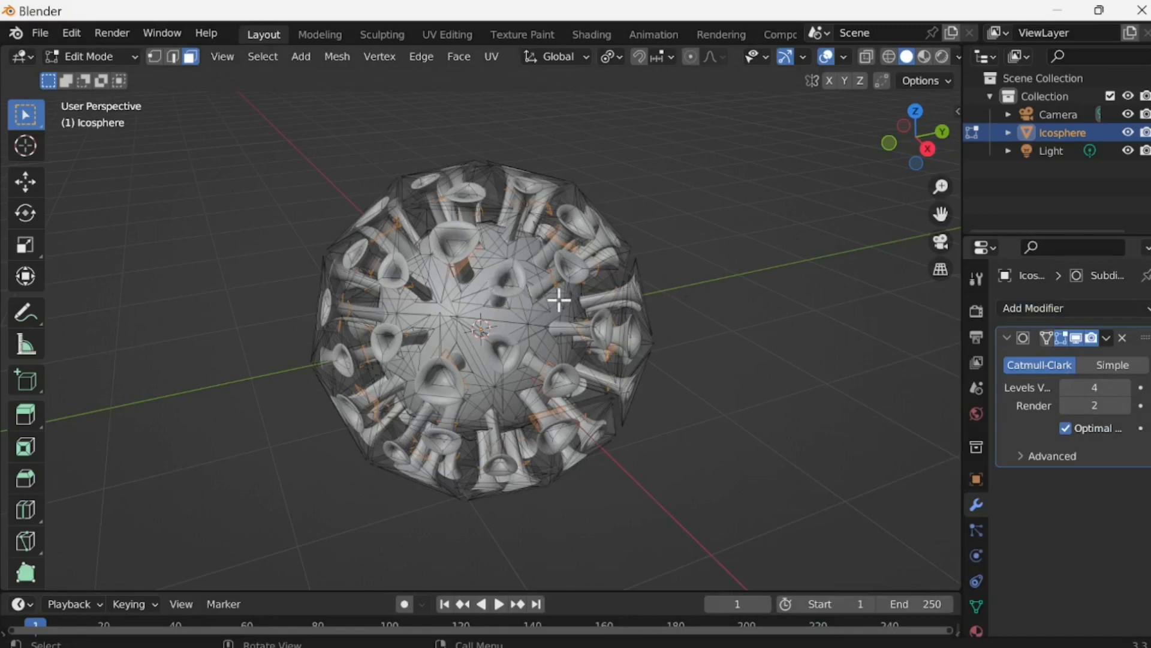
{"action": "key", "text": "ctrl+z"}
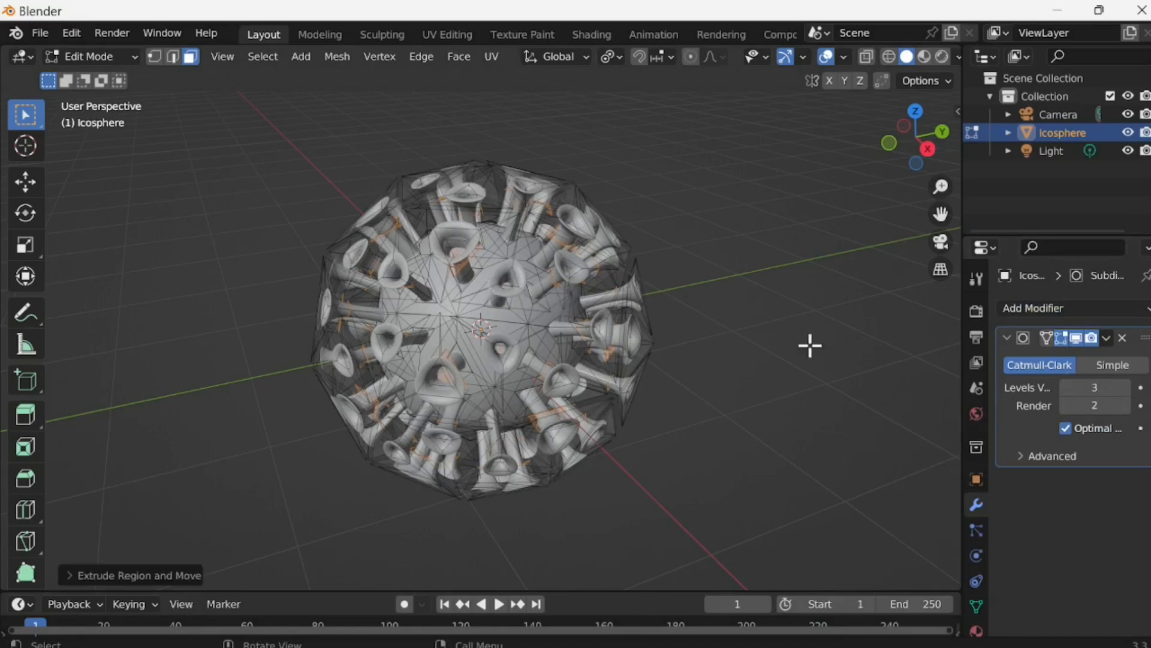
Step: Return to Object Mode and apply Shade Smooth to the icosphere
{"action": "key", "text": "Tab"}
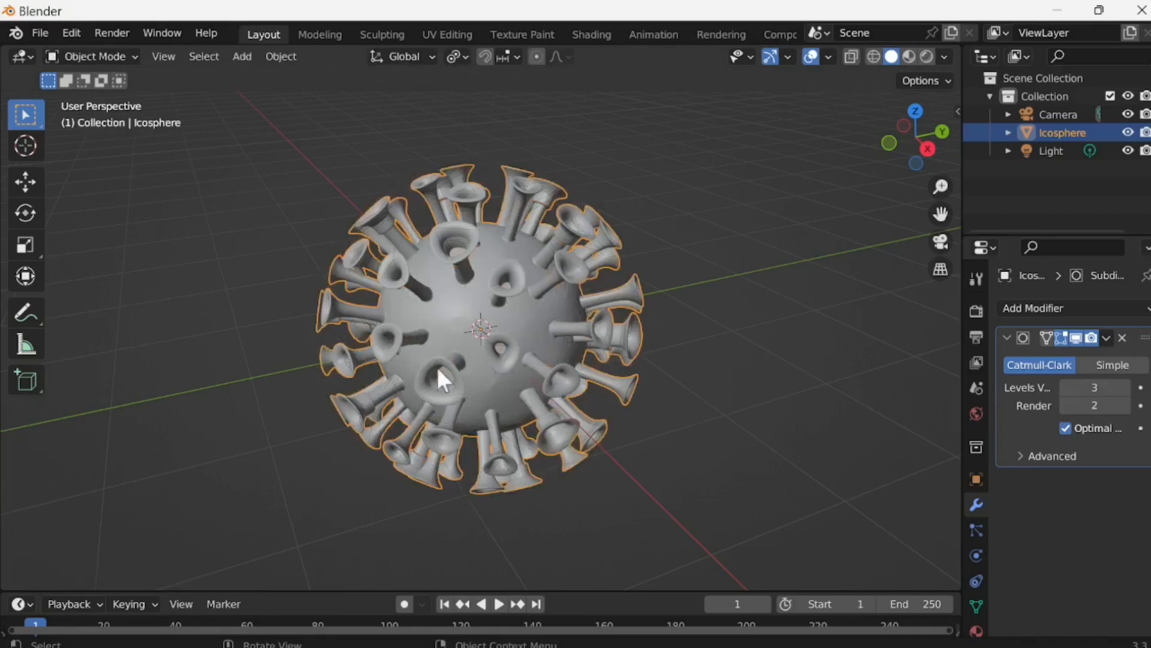
{"action": "right_click", "coordinate": [461, 337]}
{"action": "left_click", "coordinate": [441, 319]}
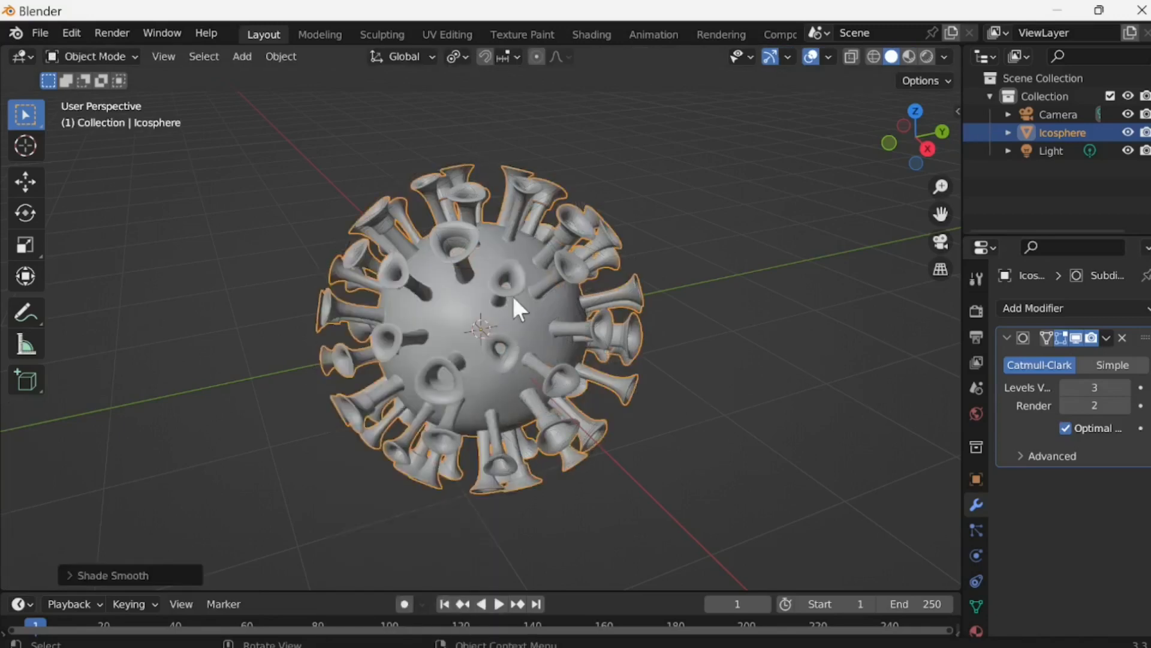
Step: Examine the smoothed, trumpet-spiked sphere from several sides
{"action": "scroll", "coordinate": [530, 294], "scroll_direction": "up", "scroll_amount": 2}
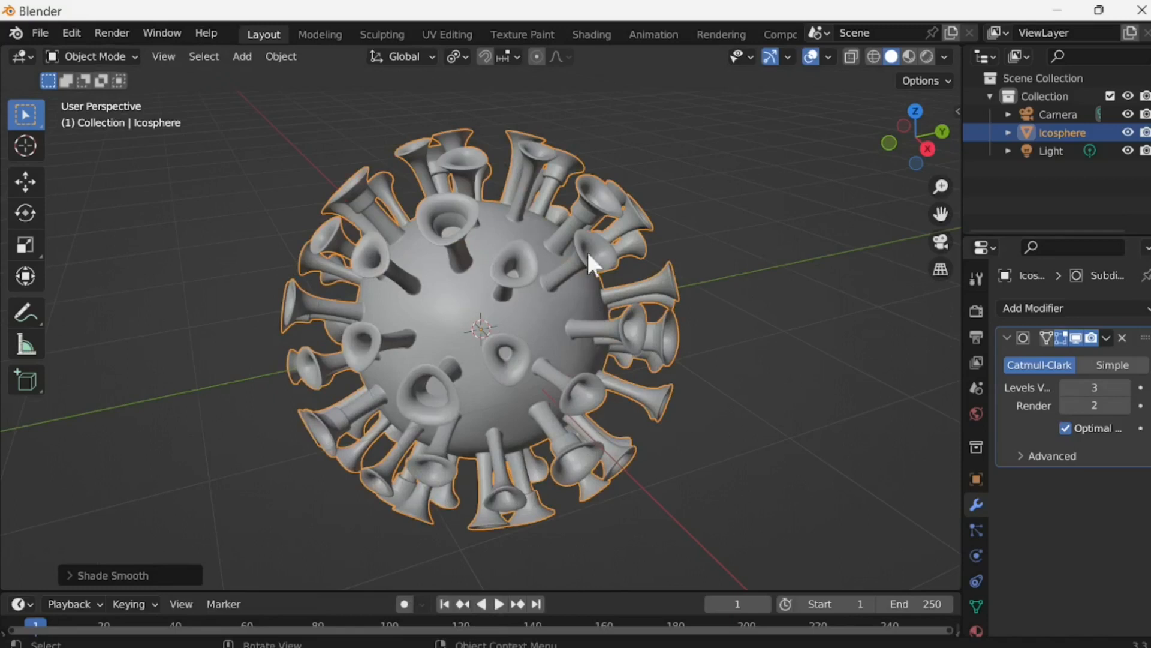
{"action": "middle_click_drag", "start_coordinate": [606, 270], "coordinate": [343, 412]}
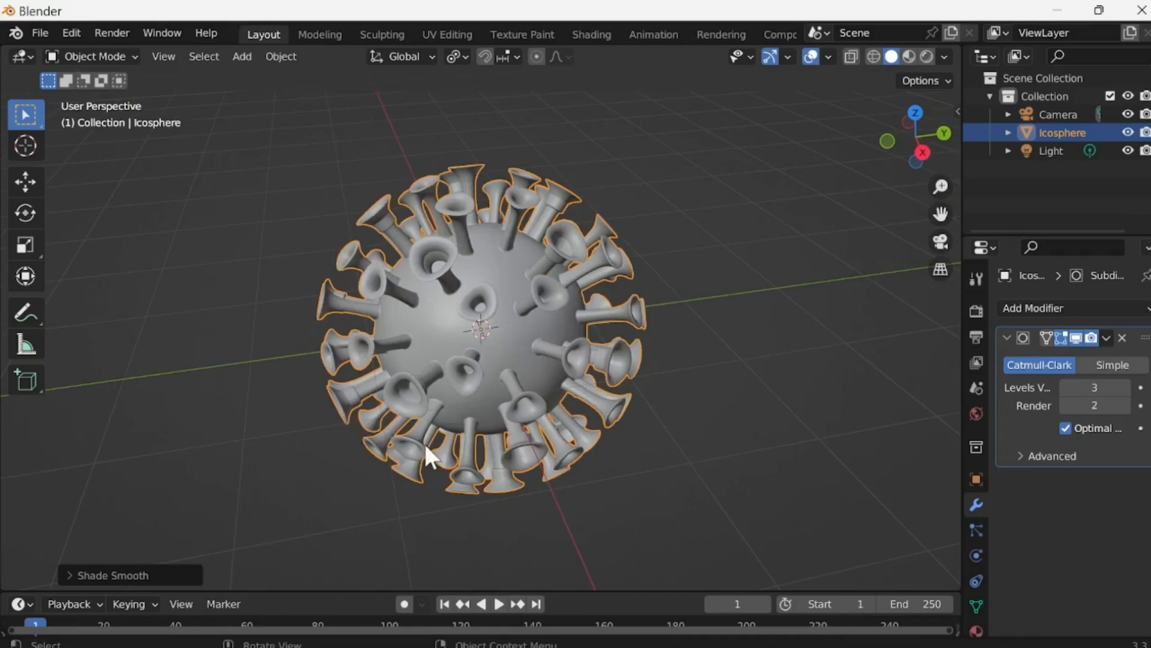
{"action": "middle_click_drag", "start_coordinate": [458, 330], "coordinate": [539, 177]}
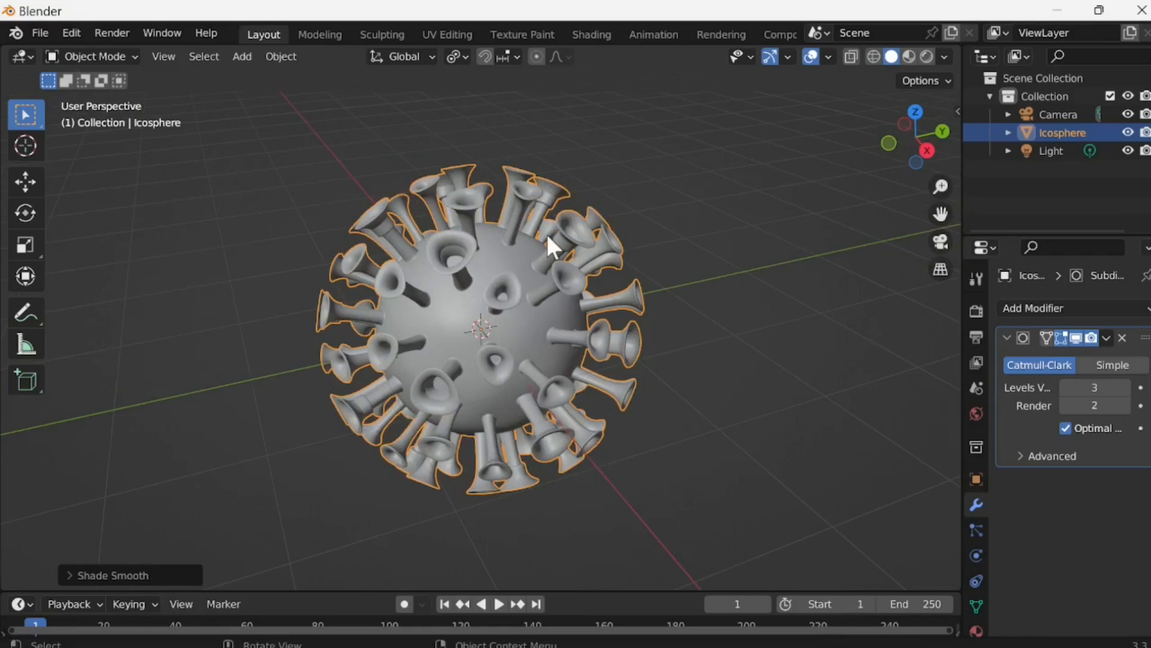
{"action": "key", "text": "Tab"}
{"action": "key", "text": "Tab"}
{"action": "middle_click_drag", "start_coordinate": [780, 261], "coordinate": [712, 275]}
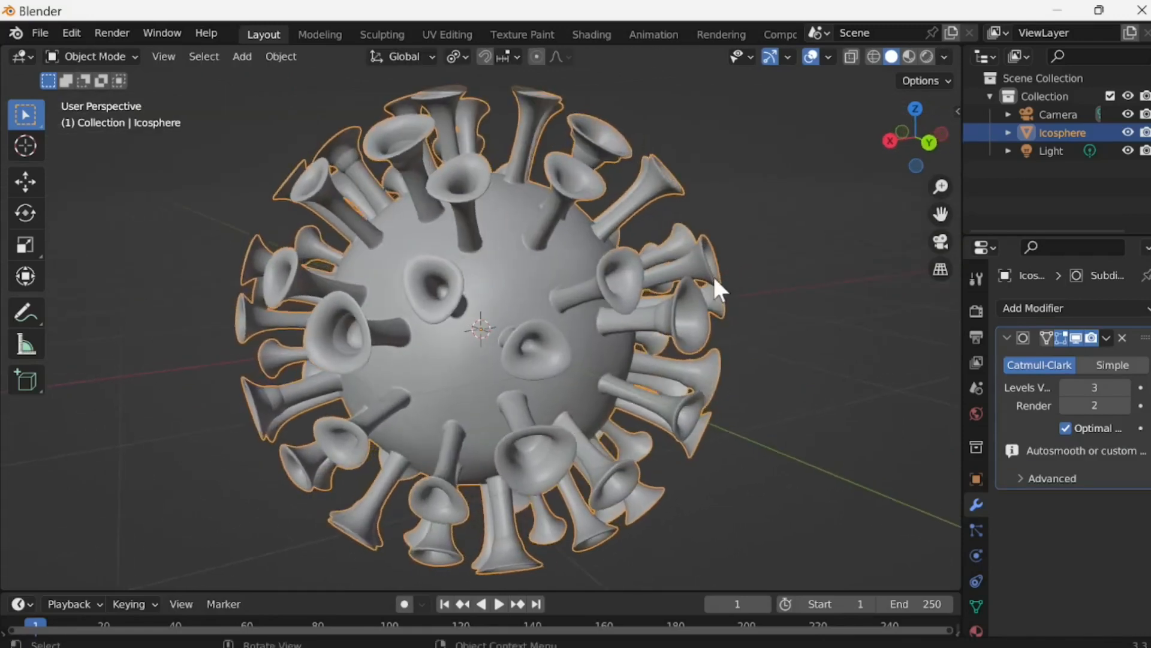
{"action": "scroll", "coordinate": [714, 281], "scroll_direction": "down", "scroll_amount": 1}
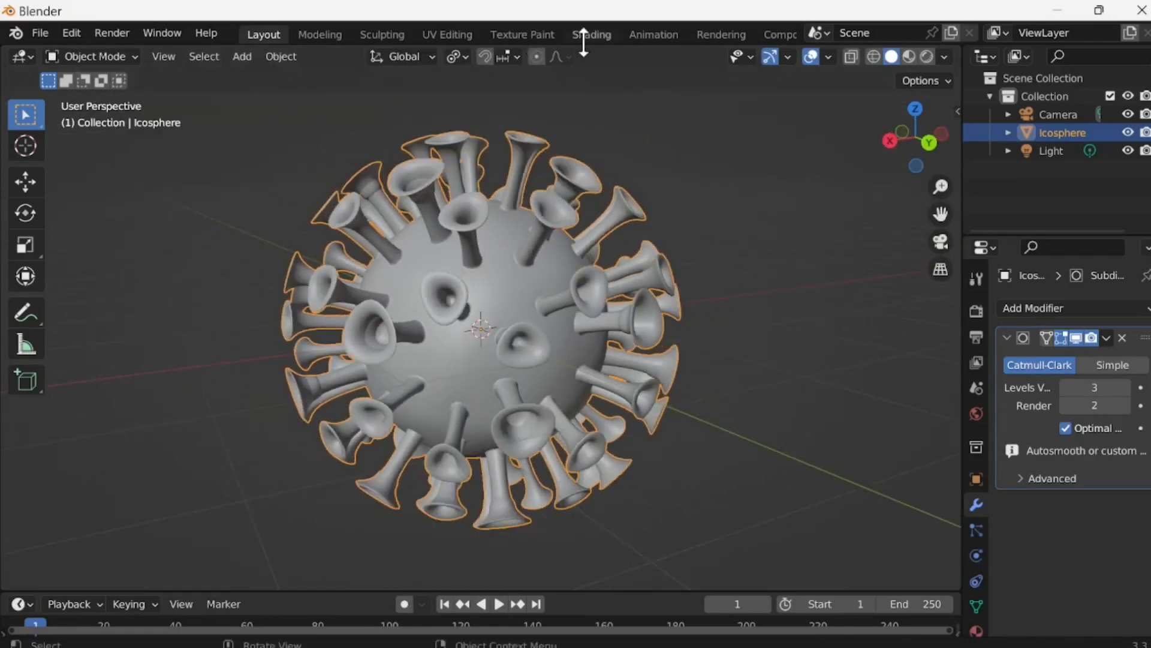
Step: In the Shading workspace, create a new material for the icosphere and move its Principled BSDF node aside to free up space
{"action": "left_click", "coordinate": [593, 33]}
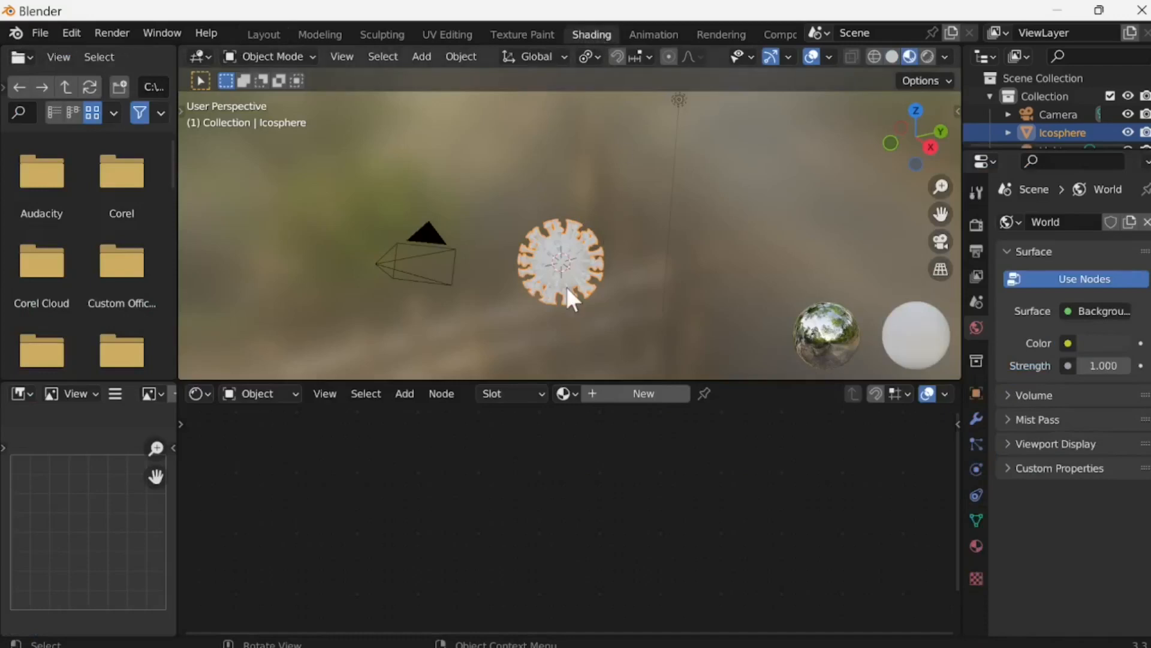
{"action": "key", "text": "KP_Decimal"}
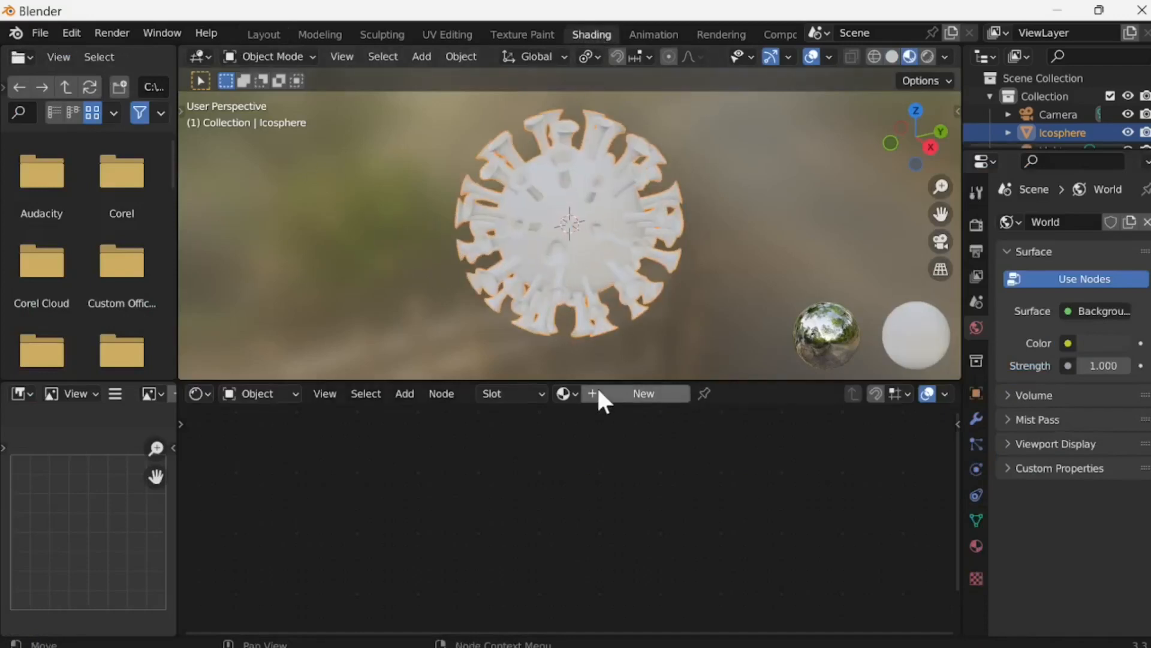
{"action": "left_click", "coordinate": [591, 394]}
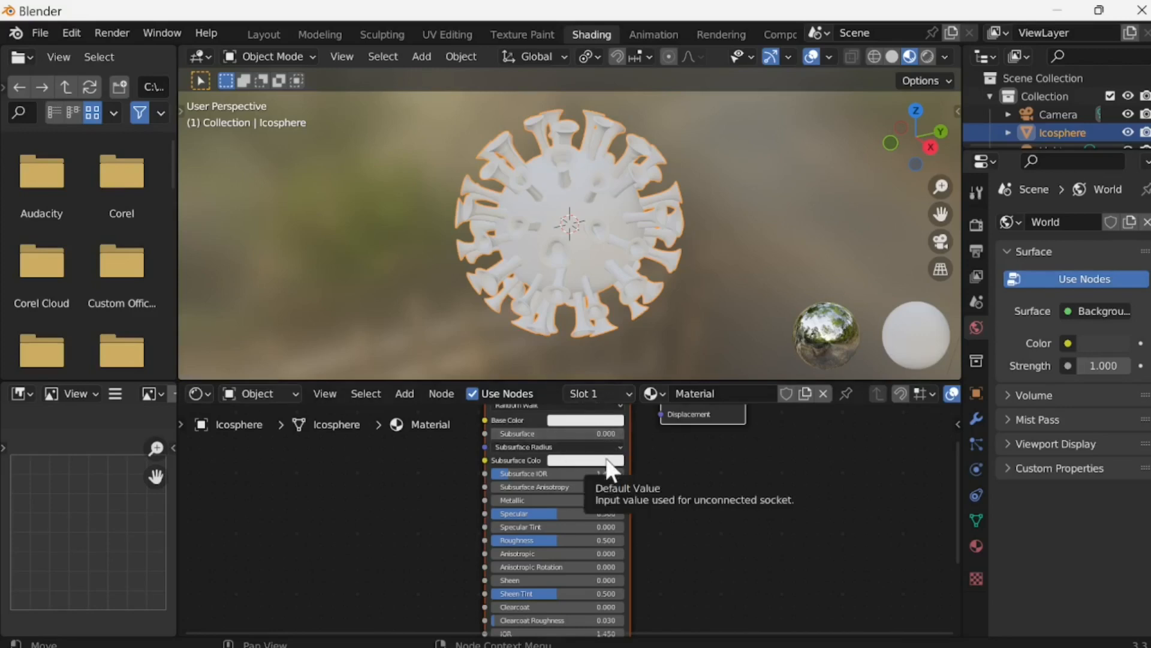
{"action": "key", "text": "g"}
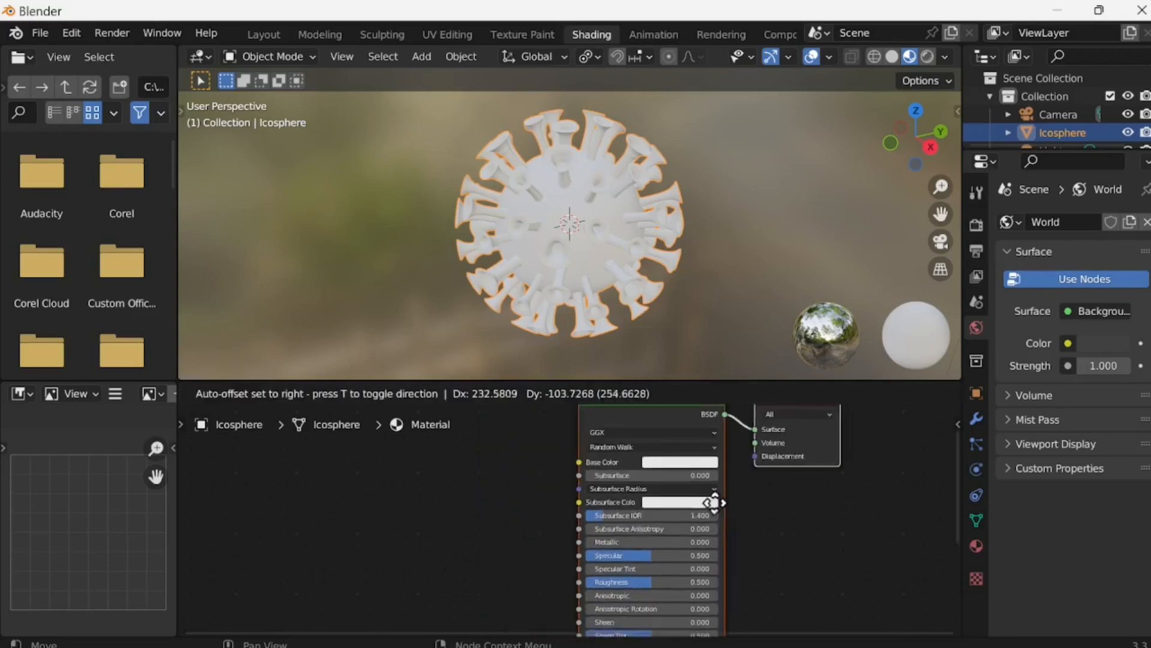
{"action": "left_click_drag", "start_coordinate": [663, 409], "coordinate": [672, 416]}
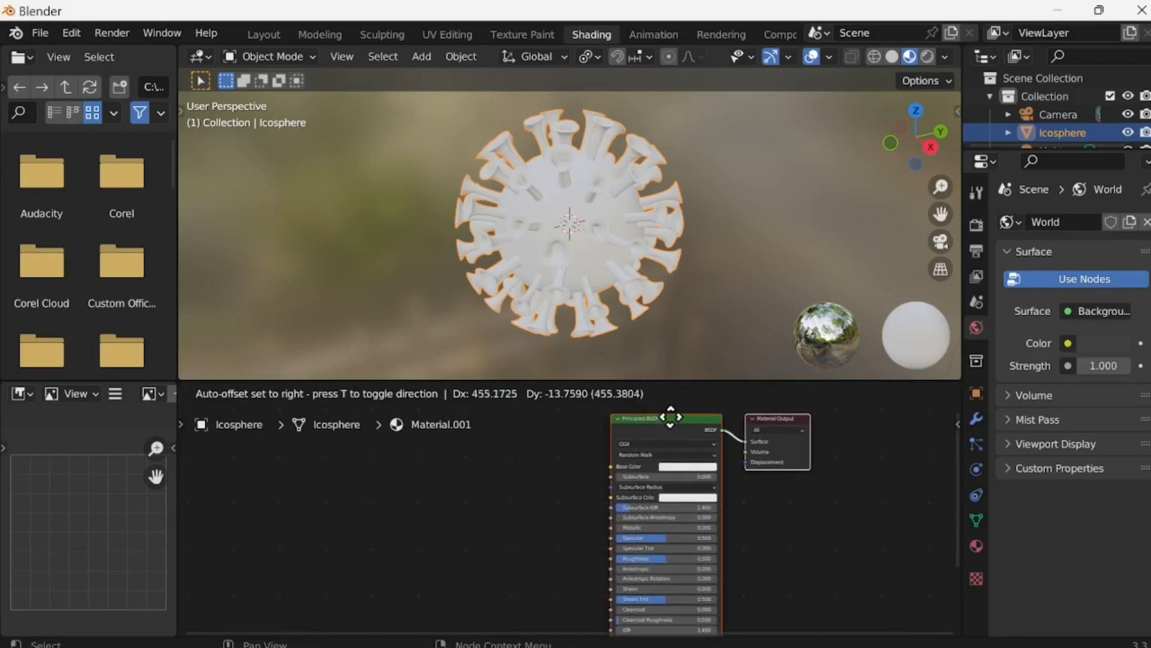
{"action": "scroll", "coordinate": [678, 445], "scroll_direction": "up", "scroll_amount": 3}
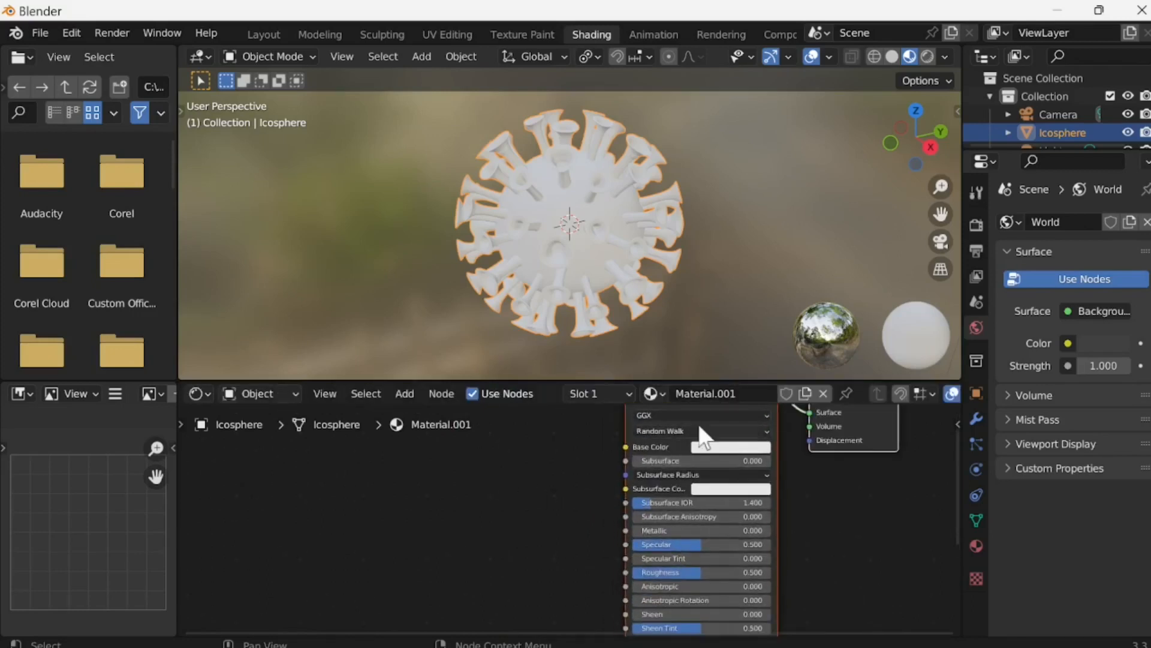
Step: Add a ColorRamp node beside the Principled BSDF and link its Color output to Base Color
{"action": "left_click", "coordinate": [411, 393]}
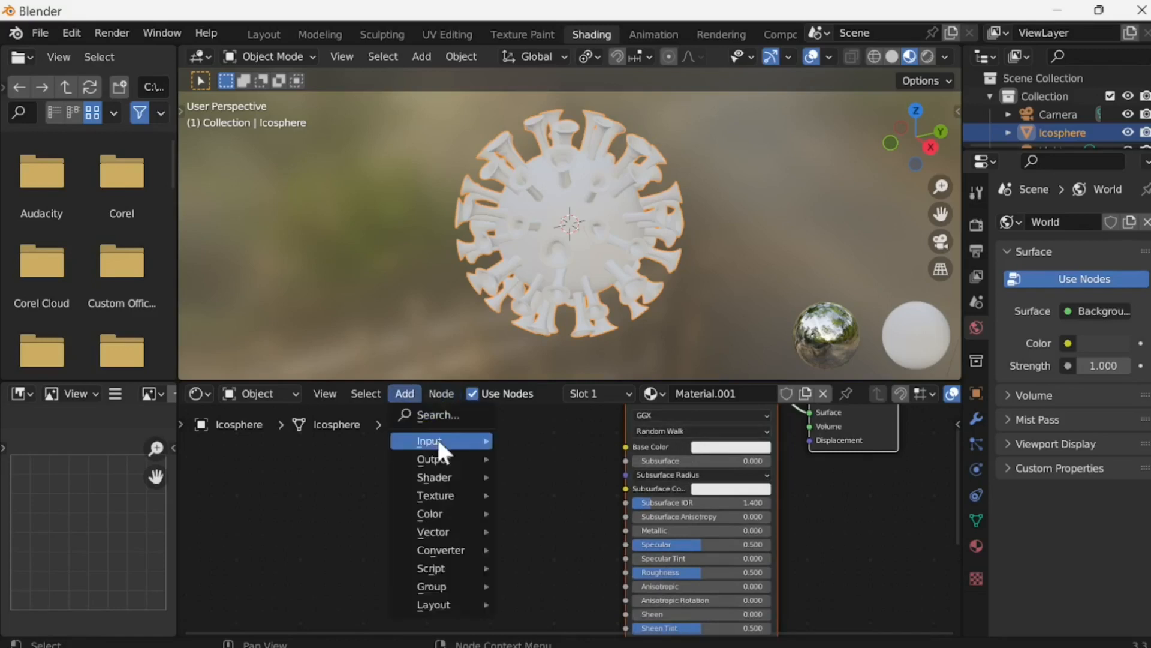
{"action": "mouse_move", "coordinate": [445, 437]}
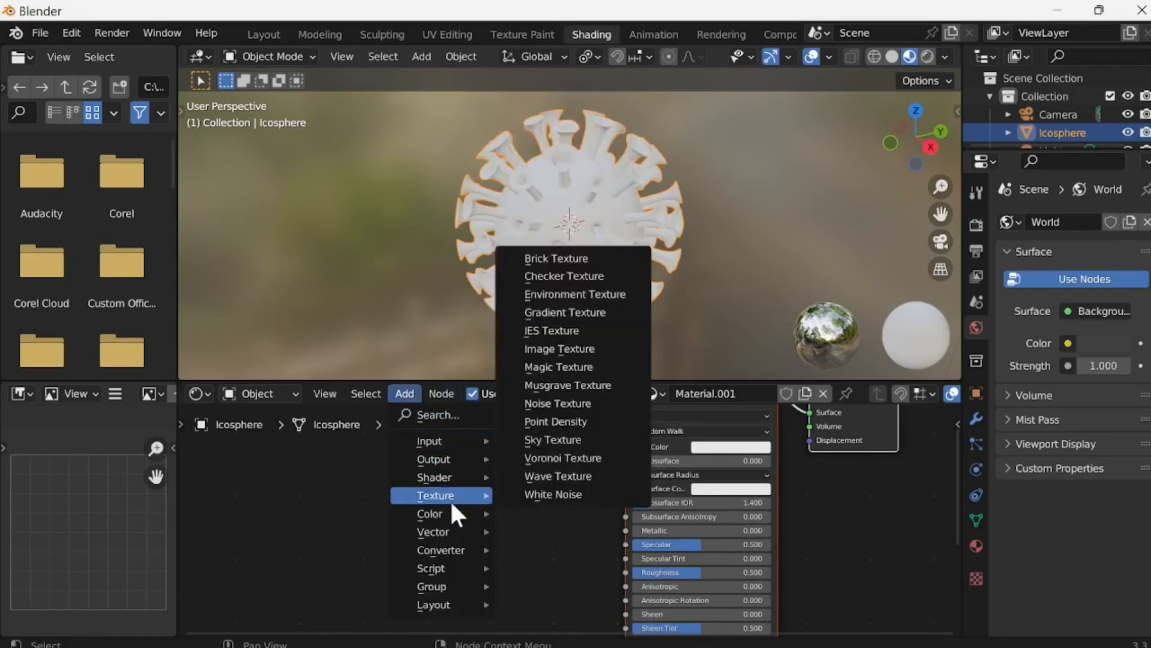
{"action": "mouse_move", "coordinate": [453, 551]}
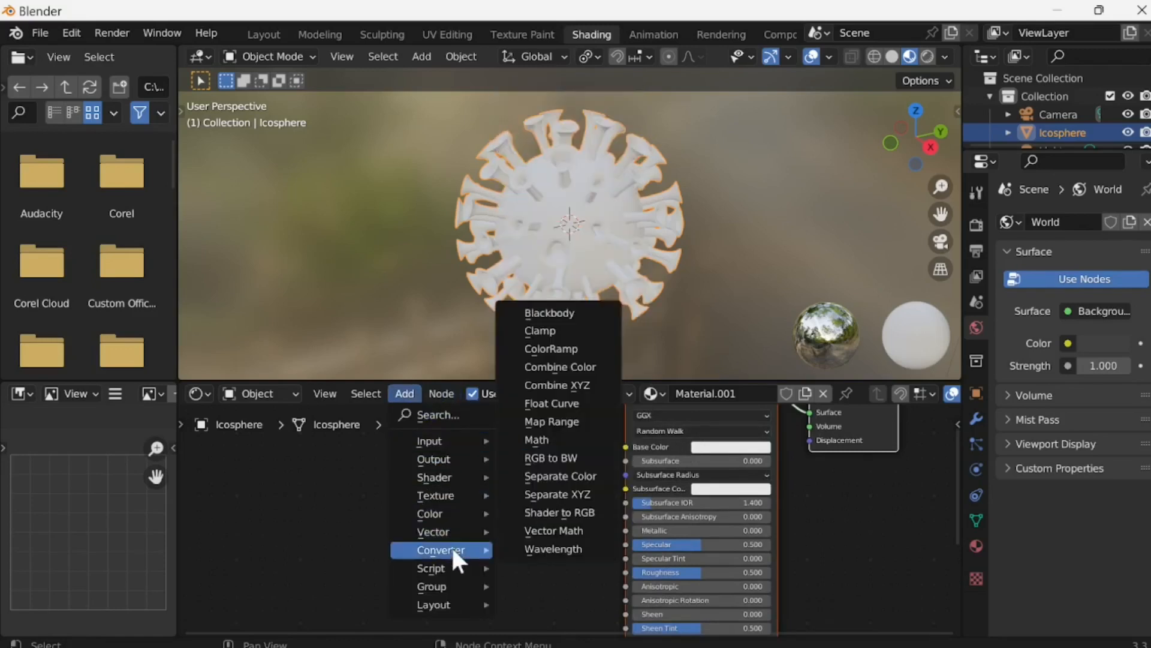
{"action": "left_click", "coordinate": [567, 348]}
{"action": "left_click", "coordinate": [384, 488]}
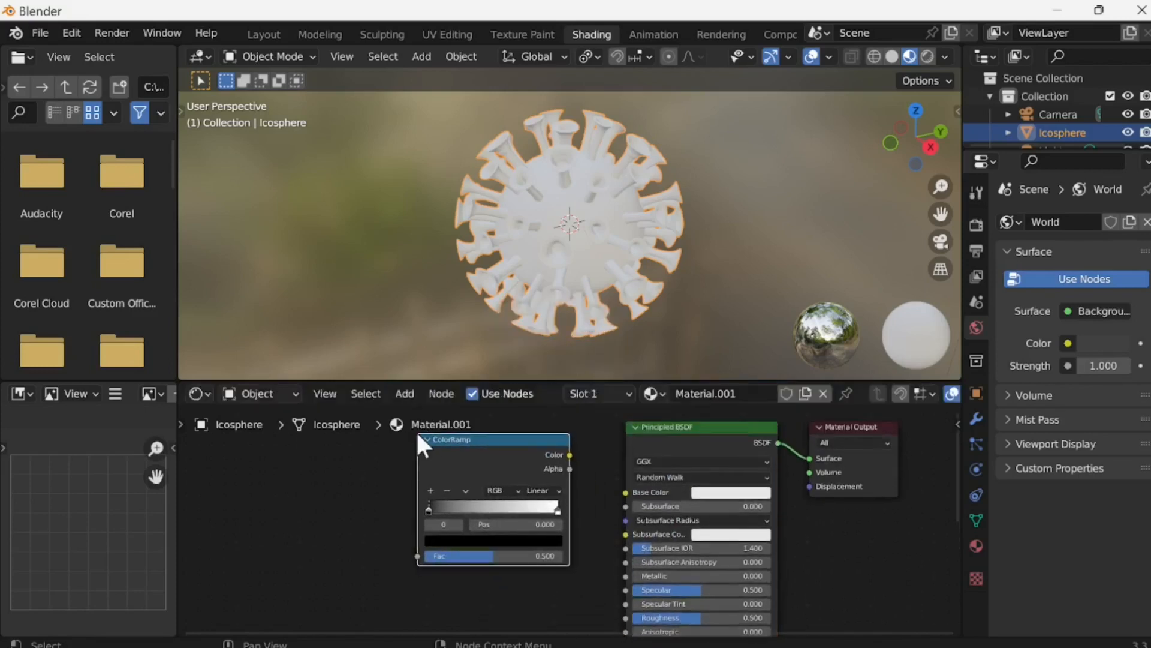
{"action": "left_click_drag", "start_coordinate": [567, 455], "coordinate": [616, 494]}
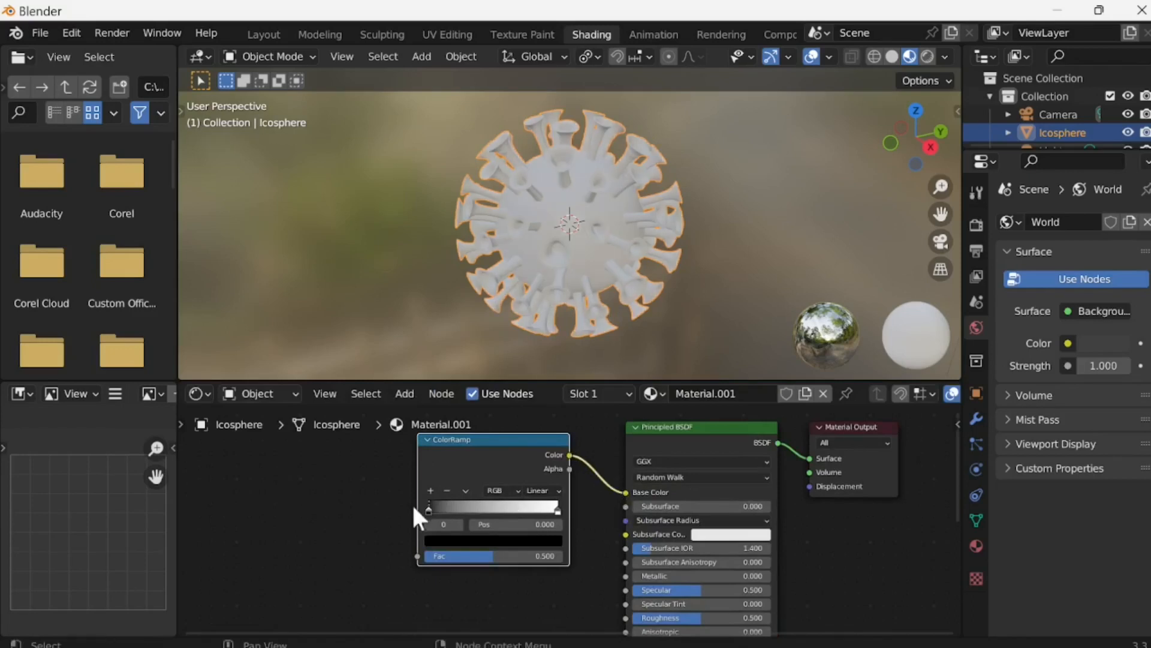
Step: Set the ColorRamp's black stop to a bright red with hue 0.003, saturation 1.000 and value 0.922
{"action": "left_click", "coordinate": [462, 540]}
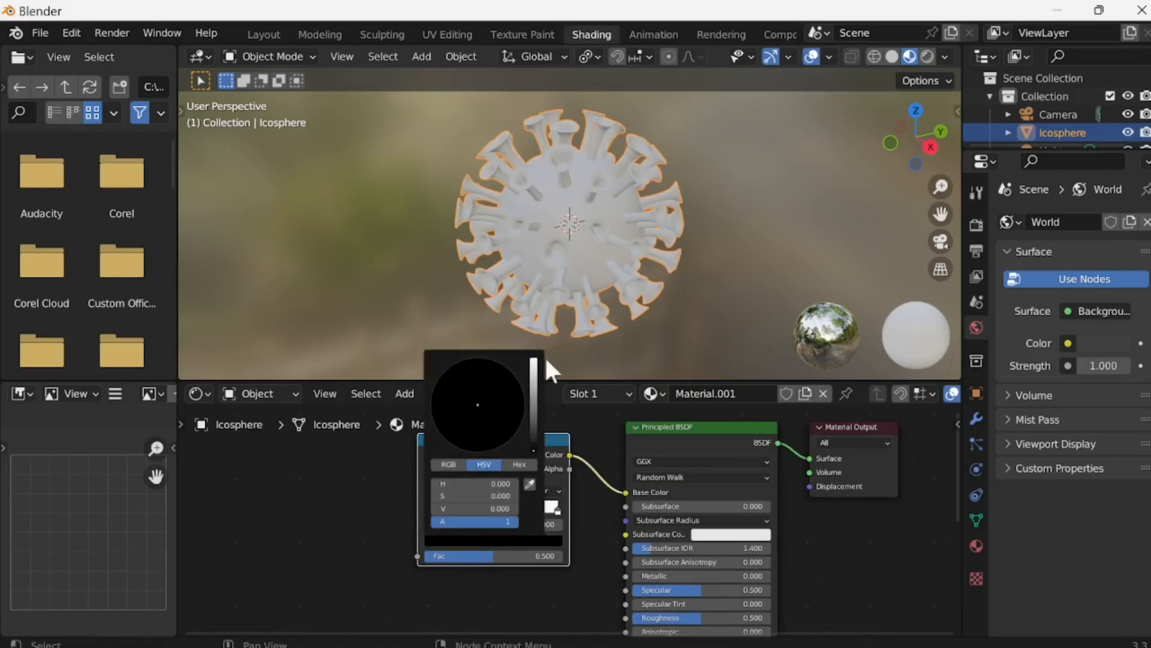
{"action": "left_click", "coordinate": [533, 370]}
{"action": "left_click_drag", "start_coordinate": [465, 447], "coordinate": [470, 451]}
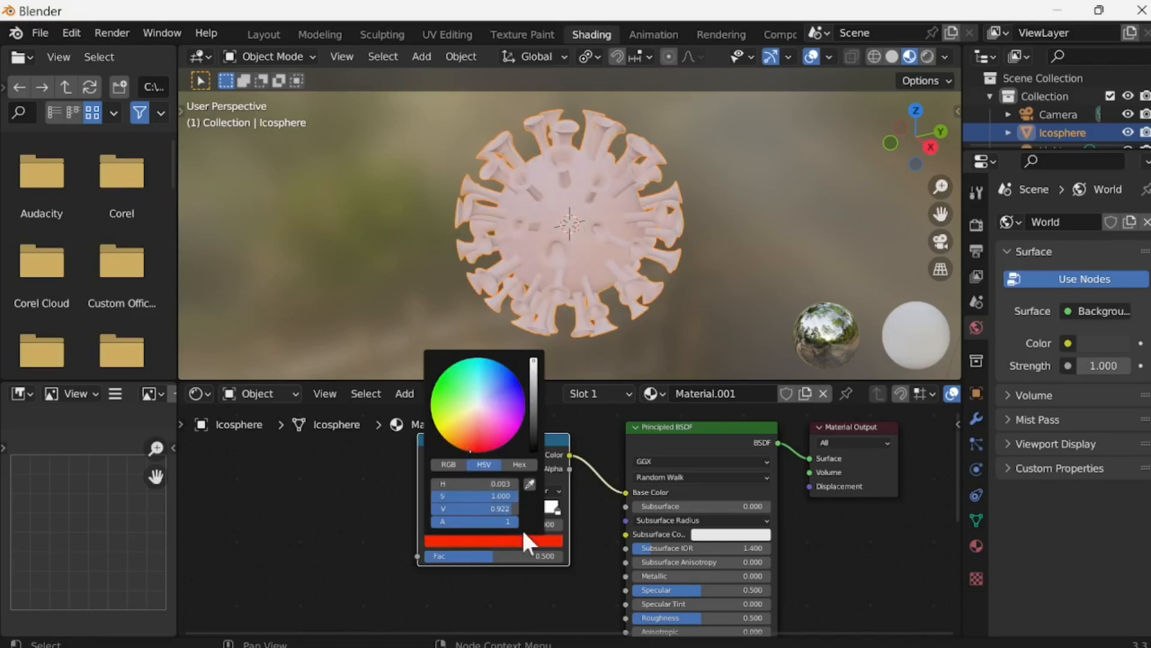
Step: Change the ColorRamp's white end stop at position 1.000 to a bright red as well
{"action": "left_click", "coordinate": [557, 507]}
{"action": "left_click", "coordinate": [556, 508]}
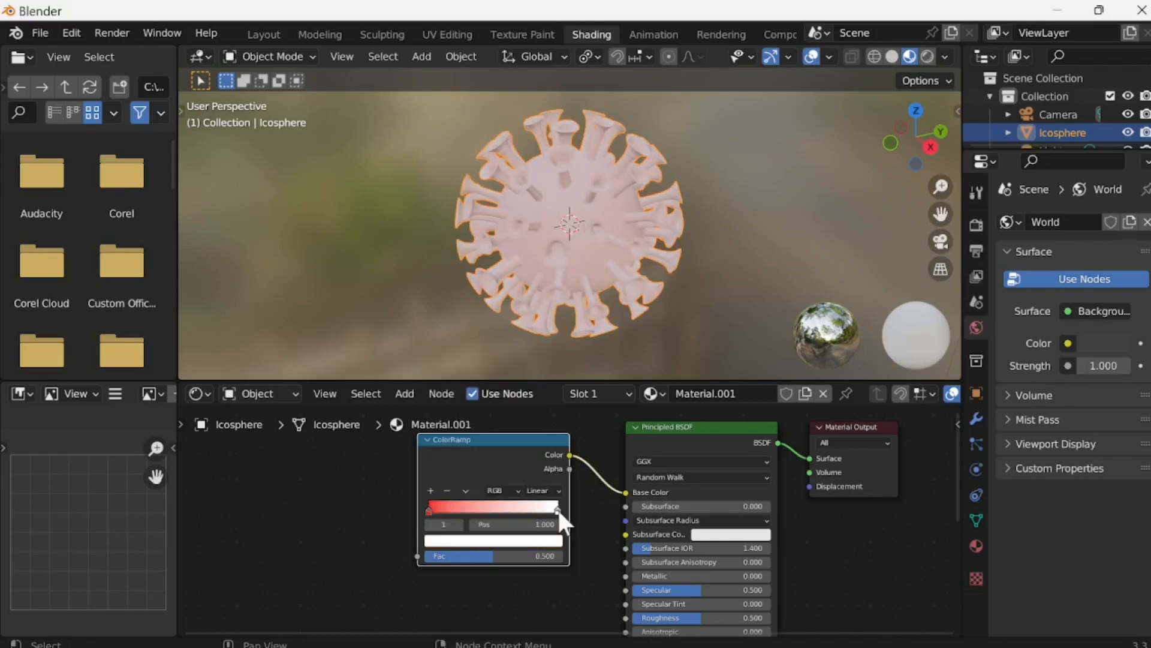
{"action": "left_click", "coordinate": [534, 543]}
{"action": "left_click", "coordinate": [483, 437]}
{"action": "left_click_drag", "start_coordinate": [482, 436], "coordinate": [480, 445]}
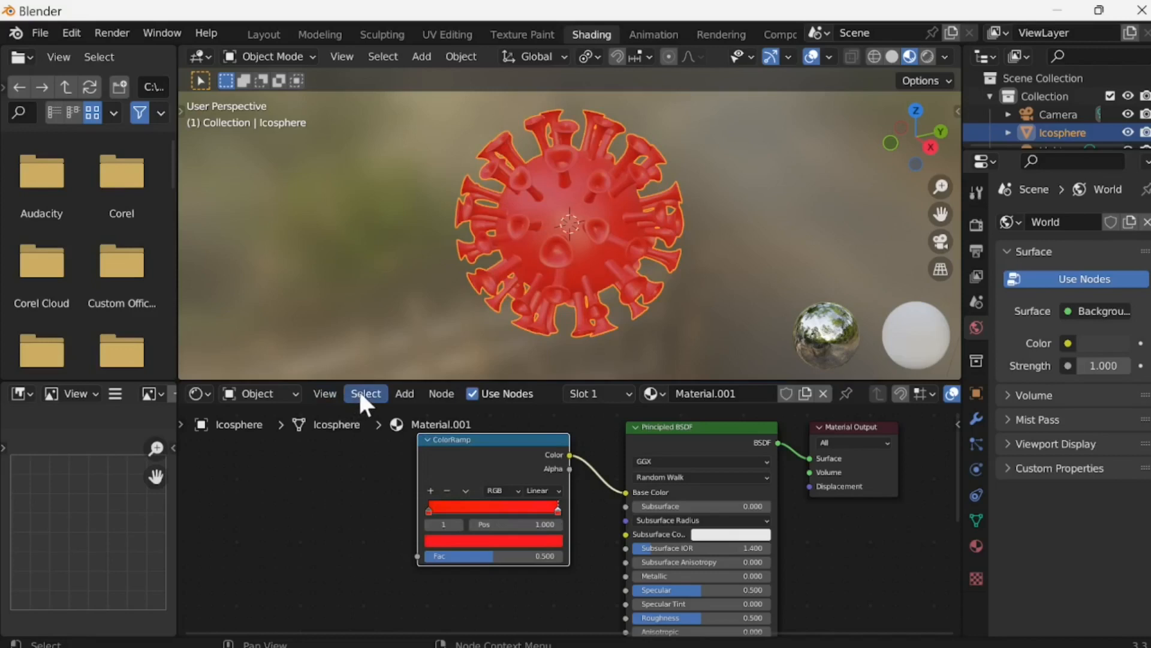
Step: Search for and add a Bump node, placing it below the ColorRamp and clear of the Principled BSDF
{"action": "left_click", "coordinate": [406, 393]}
{"action": "mouse_move", "coordinate": [443, 438]}
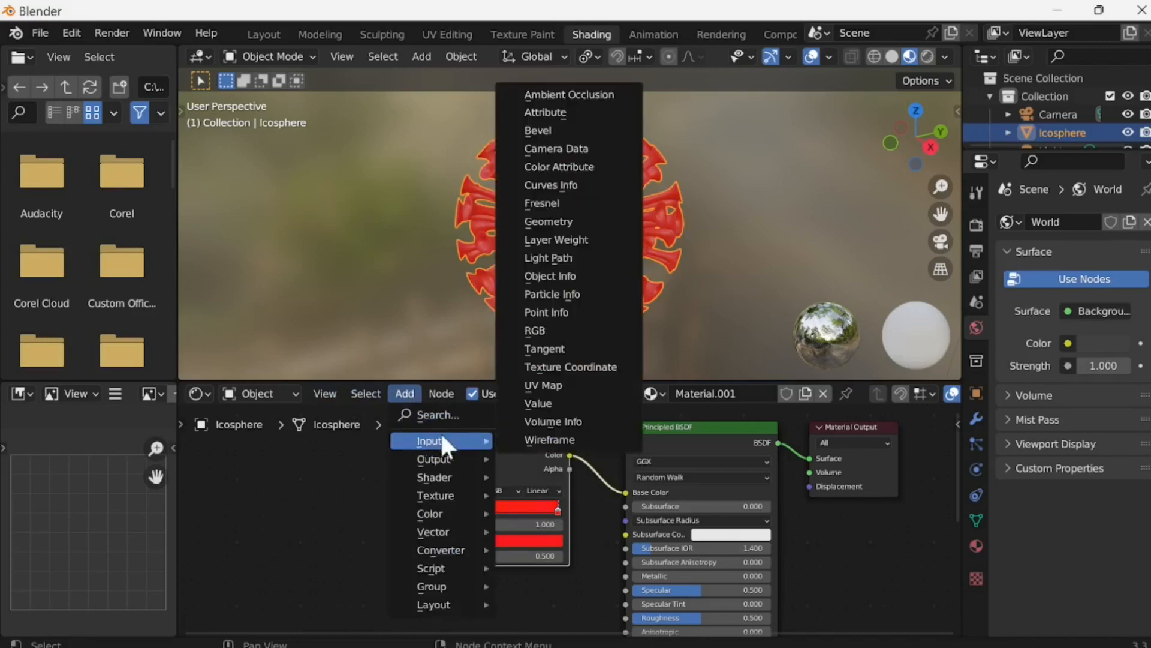
{"action": "left_click", "coordinate": [442, 415]}
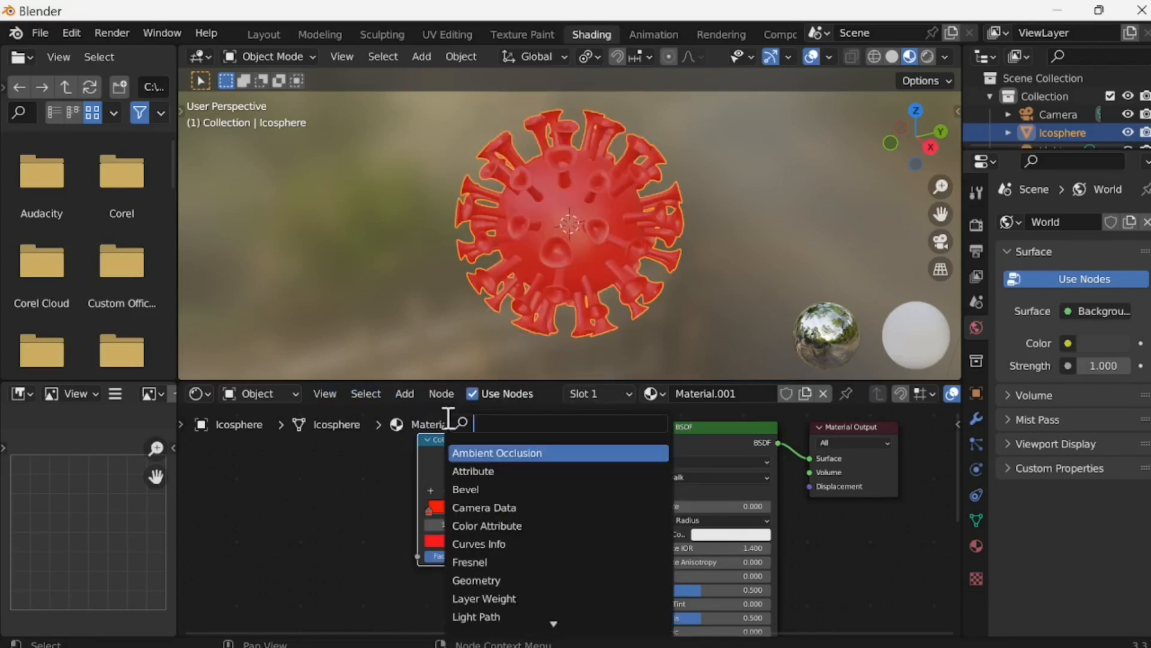
{"action": "type", "text": "b"}
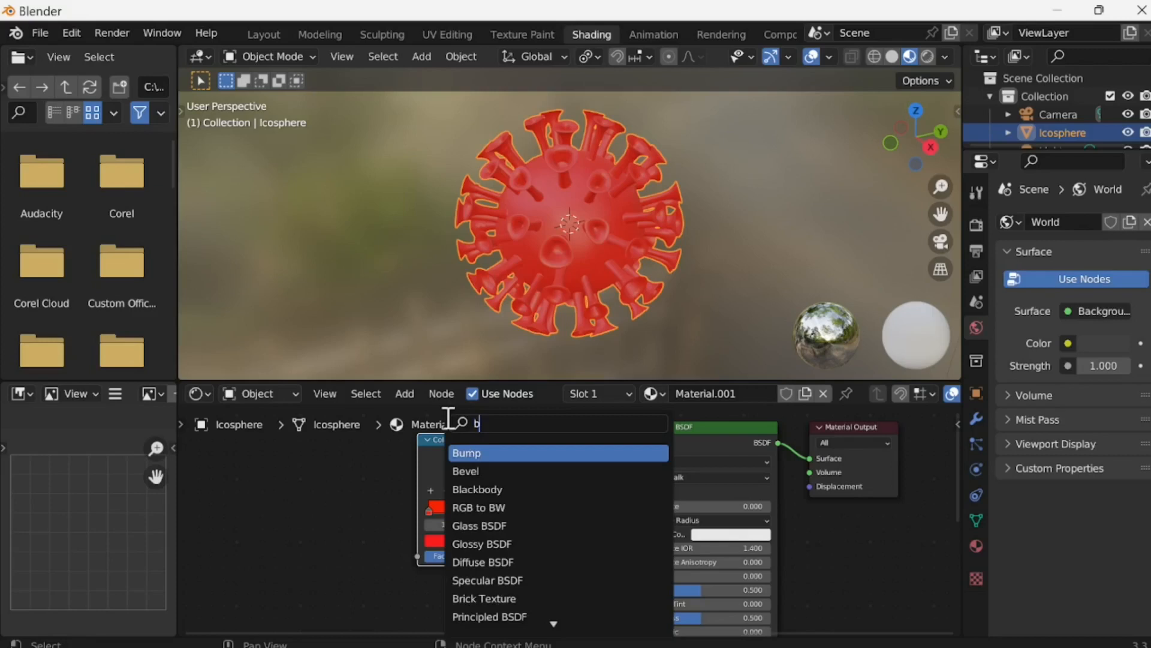
{"action": "type", "text": "u"}
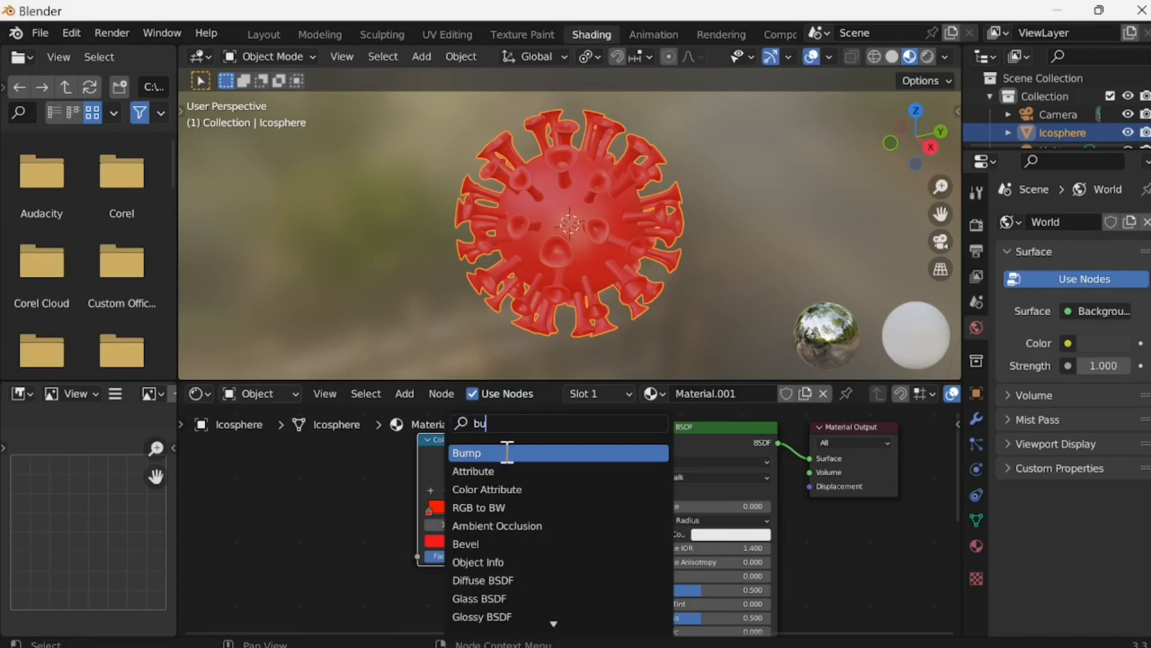
{"action": "type", "text": "mp"}
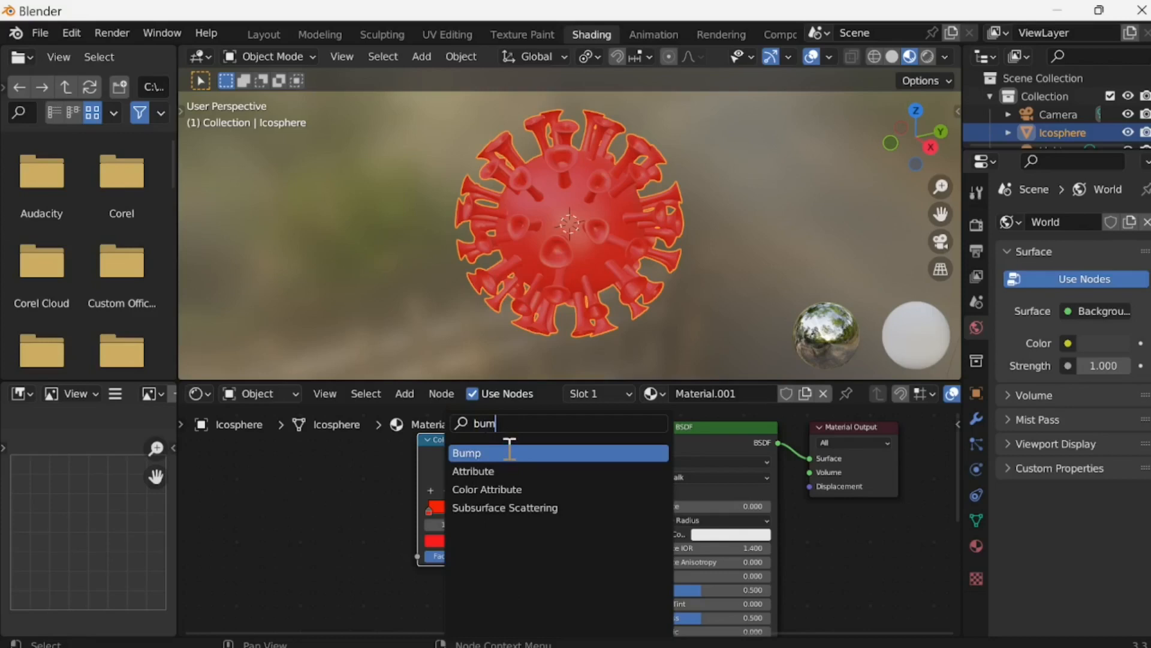
{"action": "left_click", "coordinate": [508, 453]}
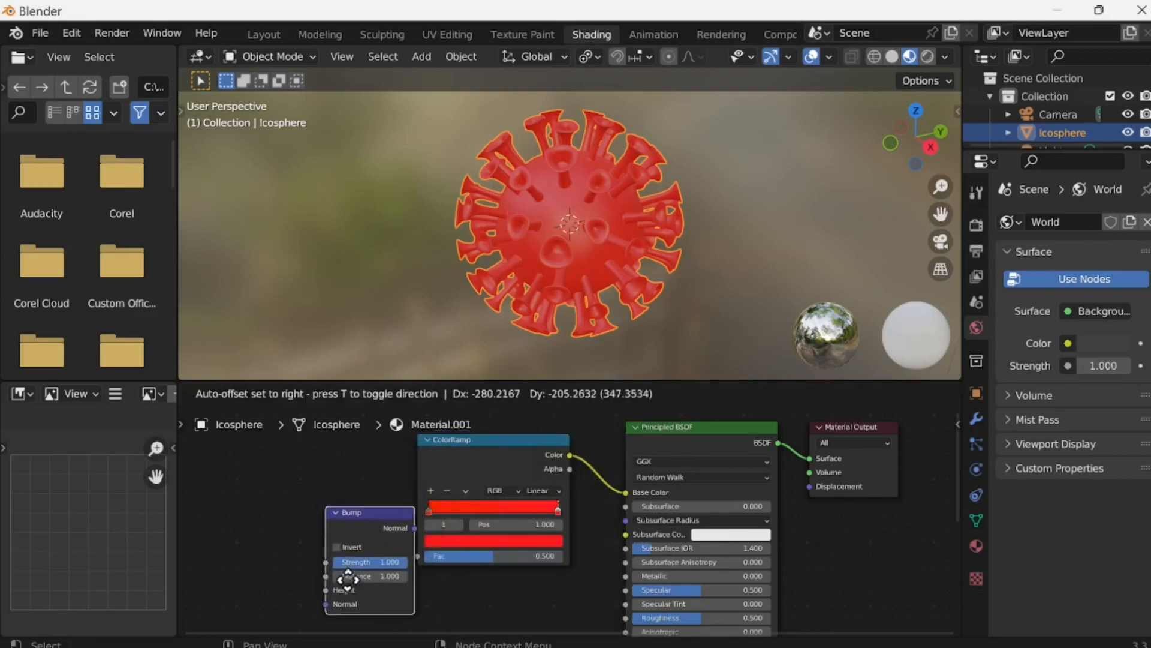
{"action": "left_click", "coordinate": [334, 570]}
{"action": "scroll", "coordinate": [431, 576], "scroll_direction": "down", "scroll_amount": 2}
{"action": "left_click_drag", "start_coordinate": [427, 552], "coordinate": [457, 551]}
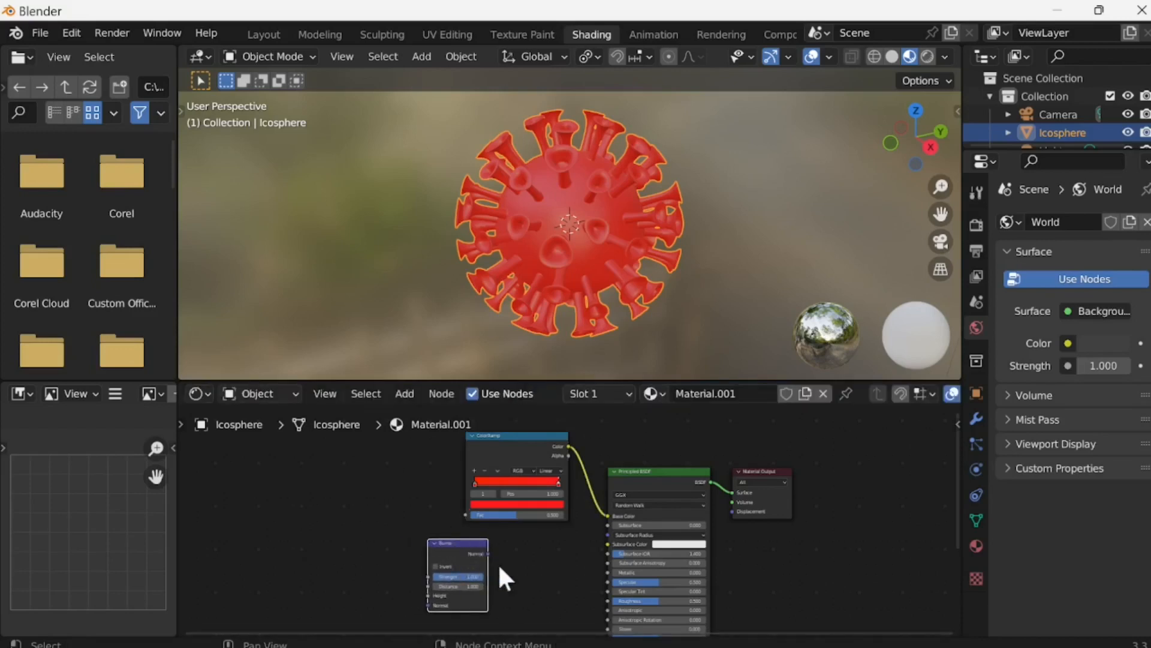
Step: Link the Bump node's Normal output to the Normal input of the Principled BSDF
{"action": "middle_click_drag", "start_coordinate": [652, 581], "coordinate": [764, 499]}
{"action": "scroll", "coordinate": [764, 498], "scroll_direction": "down", "scroll_amount": 3}
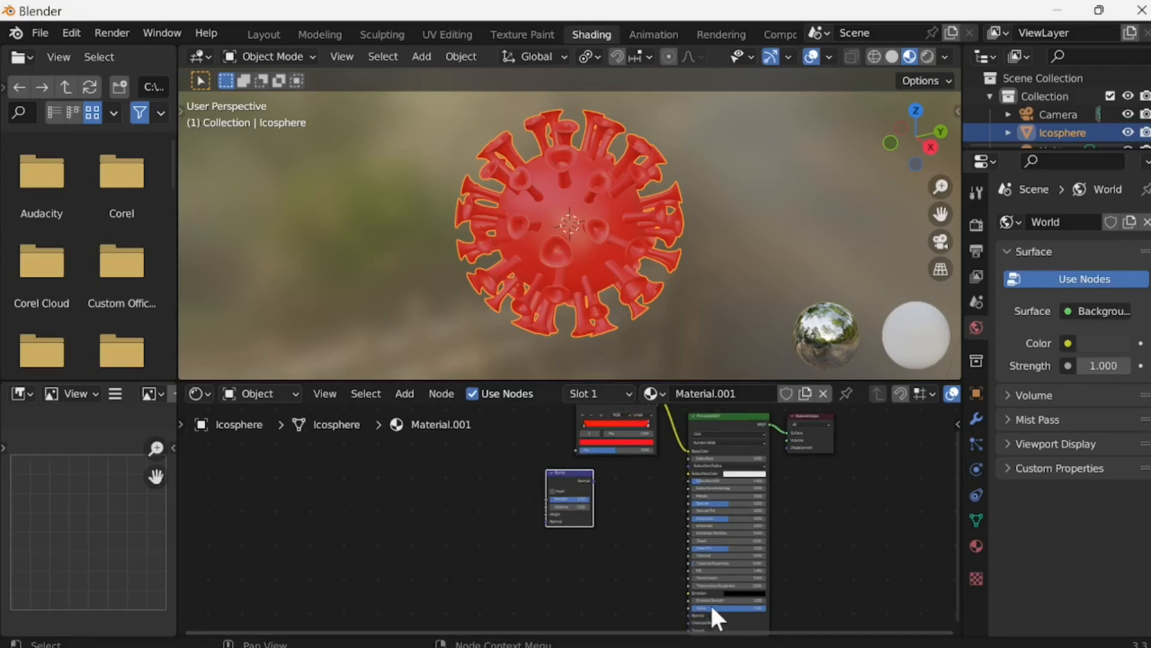
{"action": "scroll", "coordinate": [711, 607], "scroll_direction": "down", "scroll_amount": 2, "text": "shift"}
{"action": "scroll", "coordinate": [693, 535], "scroll_direction": "up", "scroll_amount": 1}
{"action": "scroll", "coordinate": [692, 531], "scroll_direction": "up", "scroll_amount": 1}
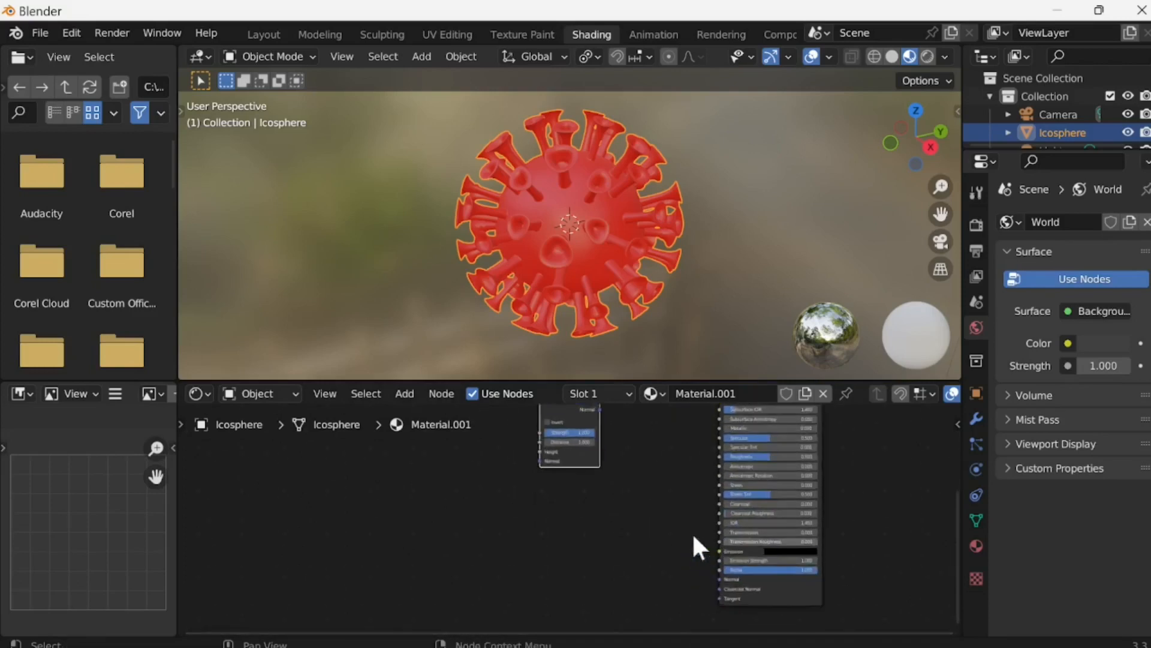
{"action": "left_click_drag", "start_coordinate": [602, 412], "coordinate": [613, 418]}
{"action": "left_click_drag", "start_coordinate": [663, 483], "coordinate": [718, 576]}
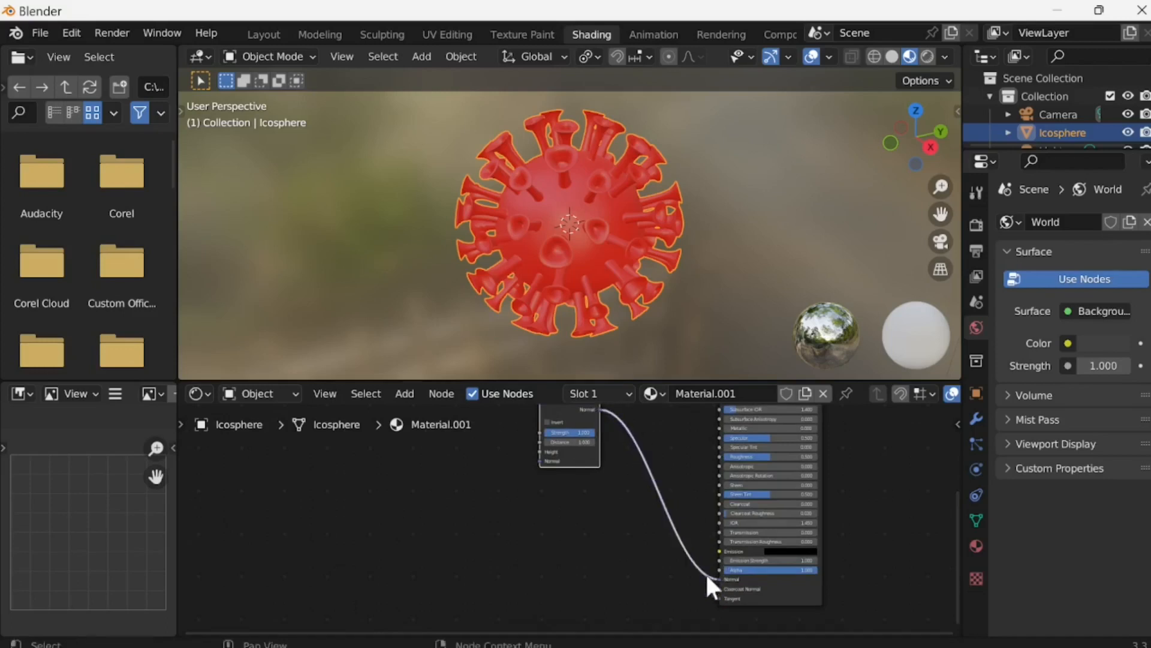
Step: Add a Voronoi Texture node and place it ahead of the ColorRamp and Bump nodes
{"action": "scroll", "coordinate": [747, 466], "scroll_direction": "down", "scroll_amount": 2}
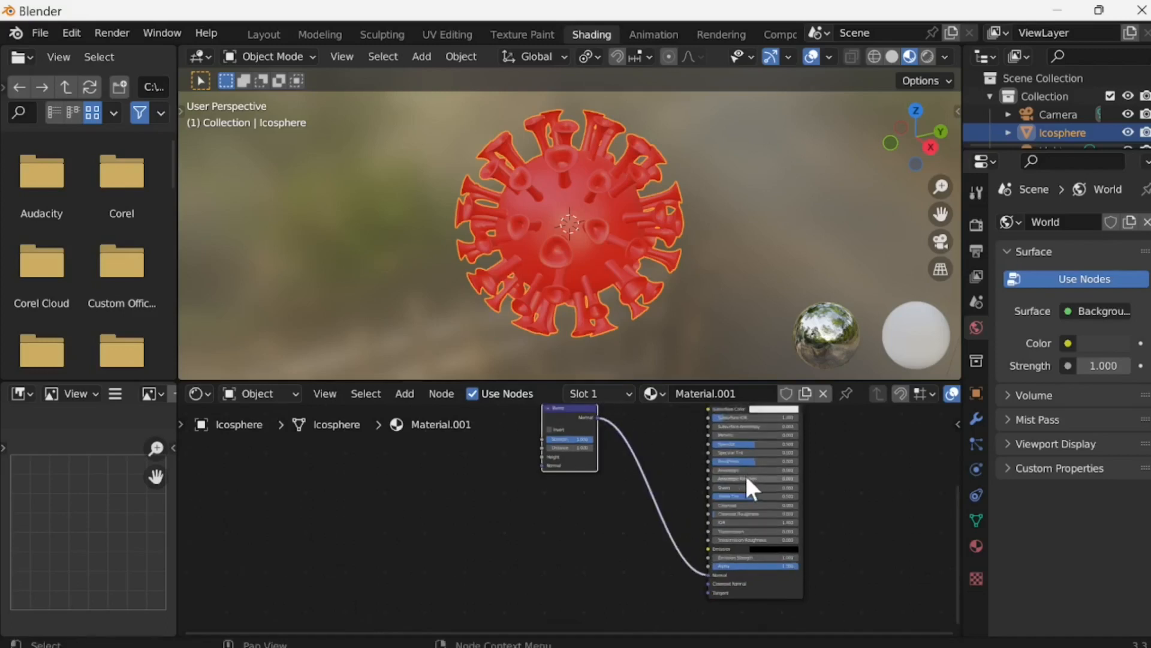
{"action": "scroll", "coordinate": [743, 470], "scroll_direction": "down", "scroll_amount": 2}
{"action": "scroll", "coordinate": [700, 472], "scroll_direction": "up", "scroll_amount": 1}
{"action": "scroll", "coordinate": [680, 462], "scroll_direction": "down", "scroll_amount": 2}
{"action": "middle_click_drag", "start_coordinate": [680, 462], "coordinate": [675, 471]}
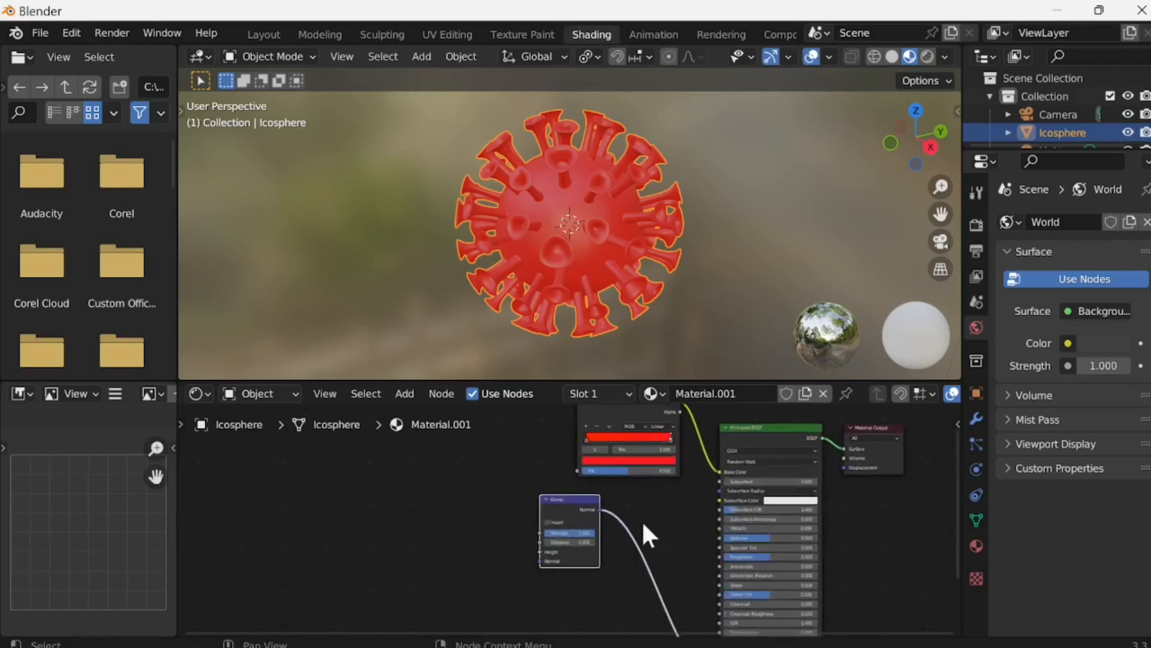
{"action": "scroll", "coordinate": [642, 519], "scroll_direction": "up", "scroll_amount": 1, "text": "shift"}
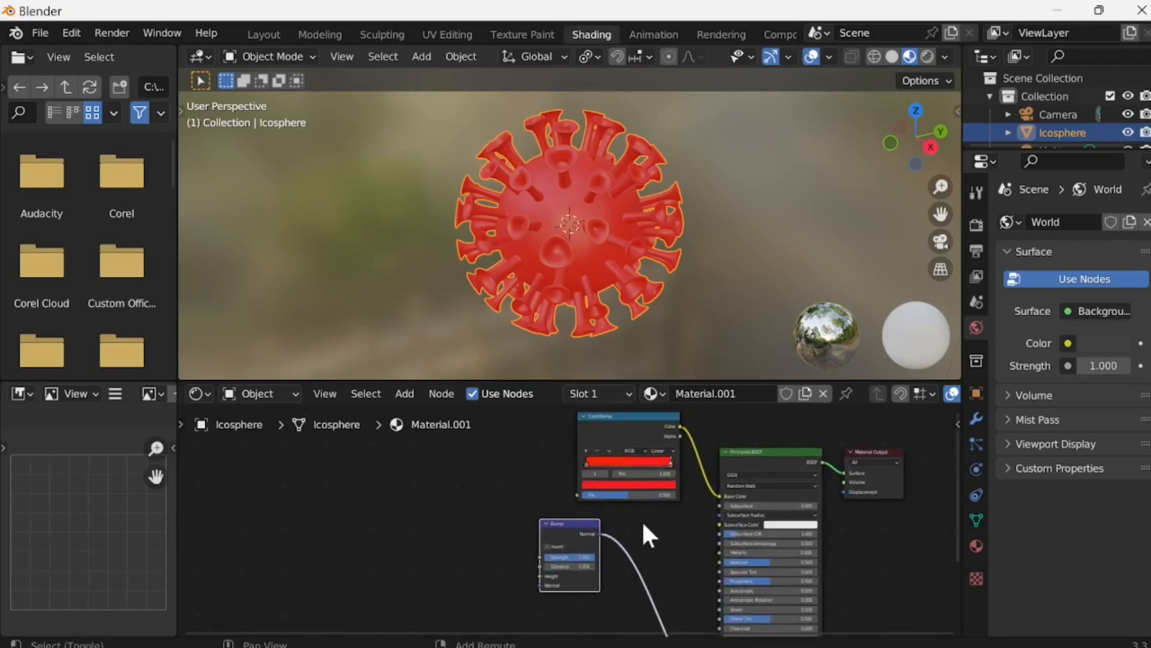
{"action": "left_click", "coordinate": [397, 393]}
{"action": "mouse_move", "coordinate": [423, 550]}
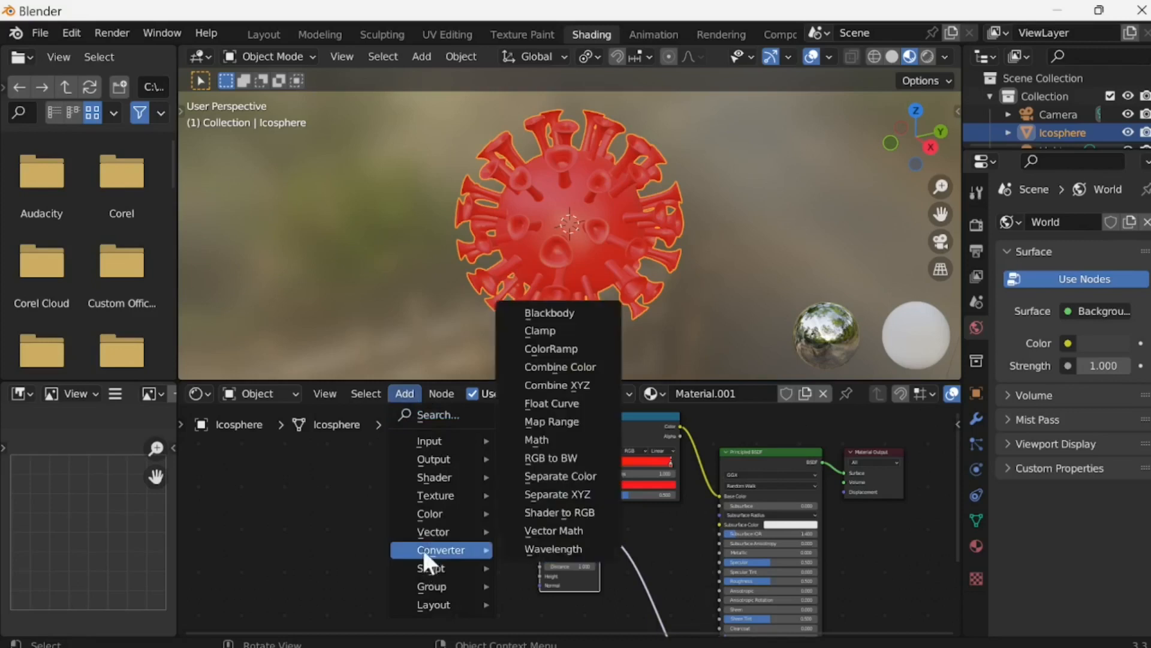
{"action": "mouse_move", "coordinate": [451, 494]}
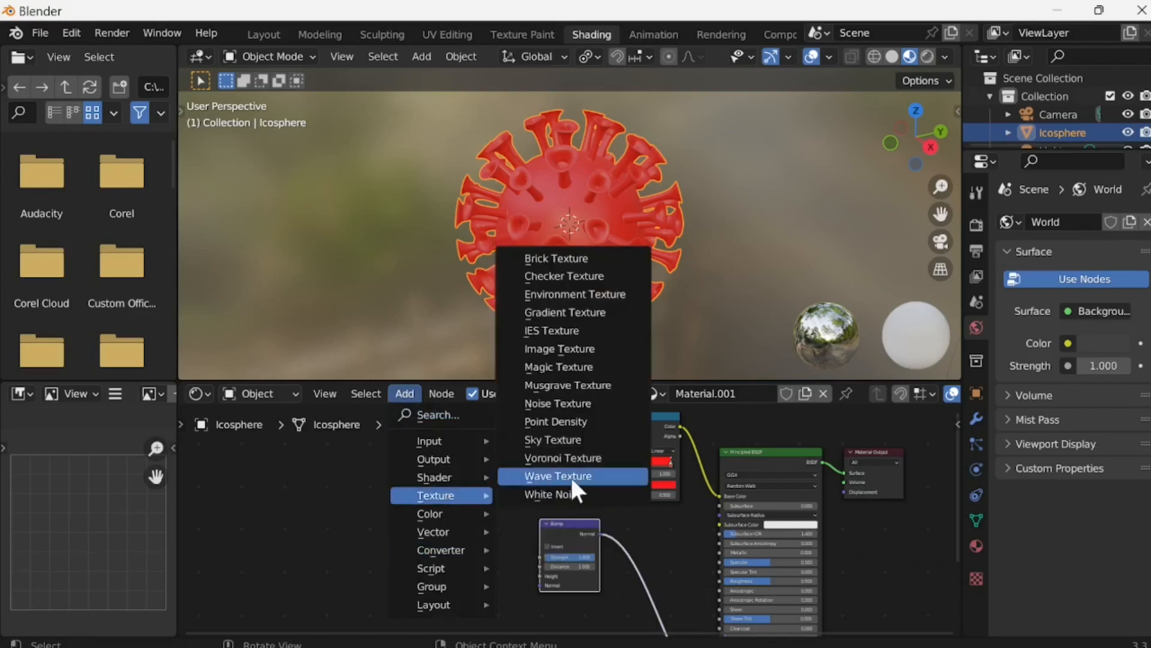
{"action": "left_click", "coordinate": [574, 457]}
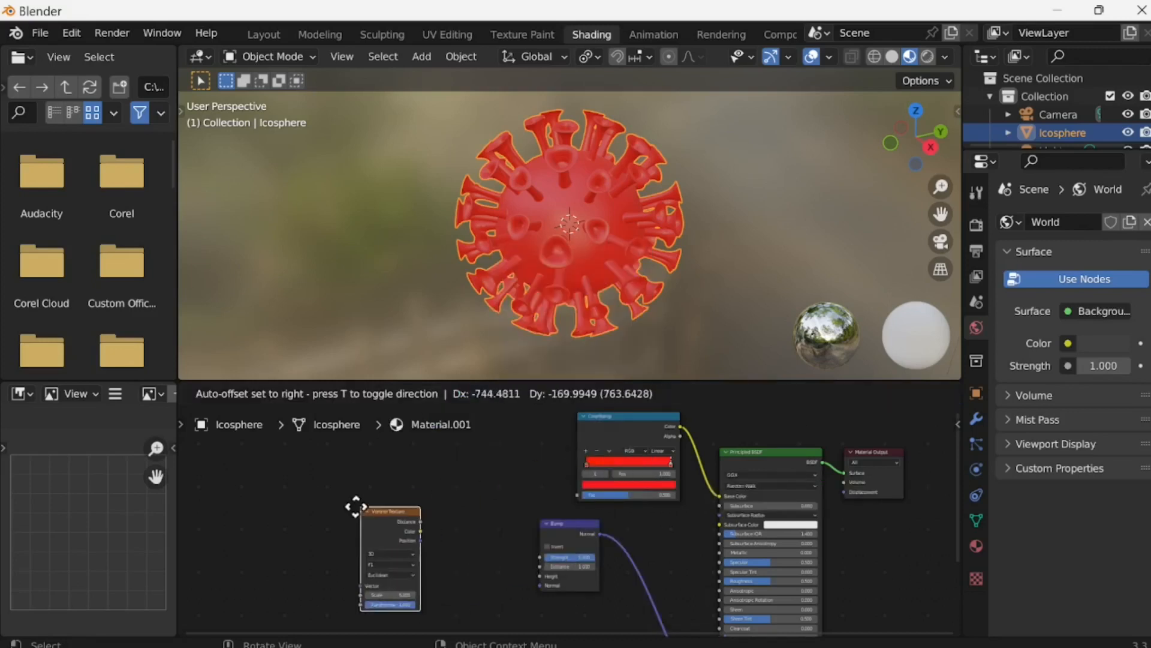
{"action": "left_click", "coordinate": [393, 462]}
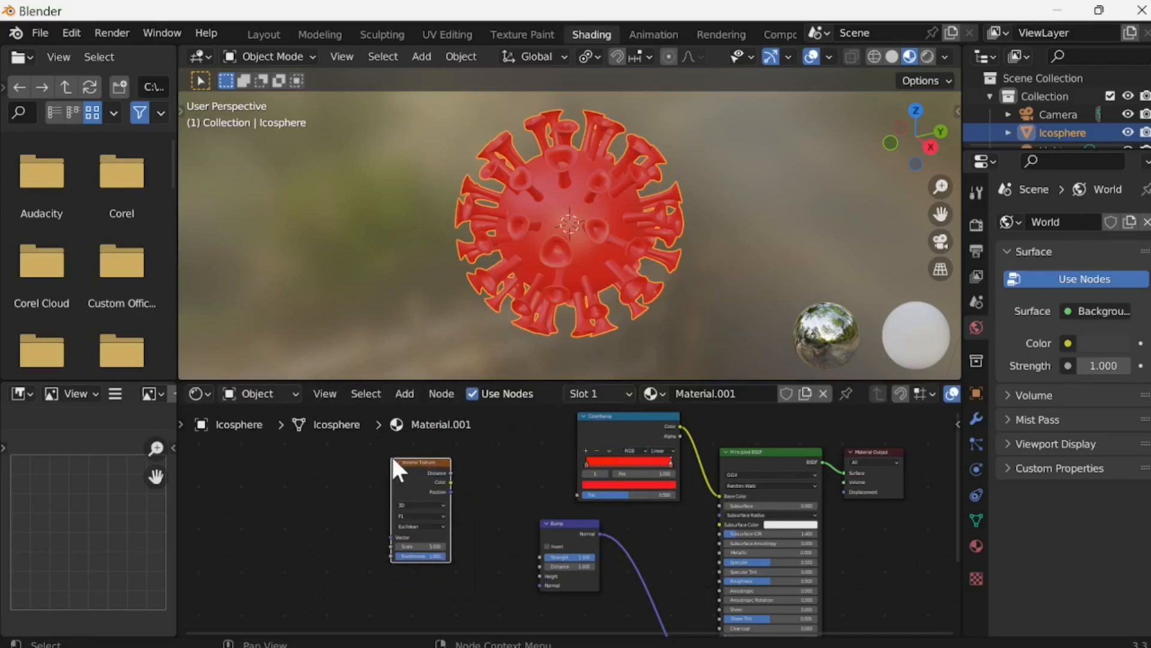
Step: Link the Voronoi Texture's Color output to the ColorRamp's Fac input and its Position output to the Bump node's Height
{"action": "scroll", "coordinate": [574, 195], "scroll_direction": "up", "scroll_amount": 4}
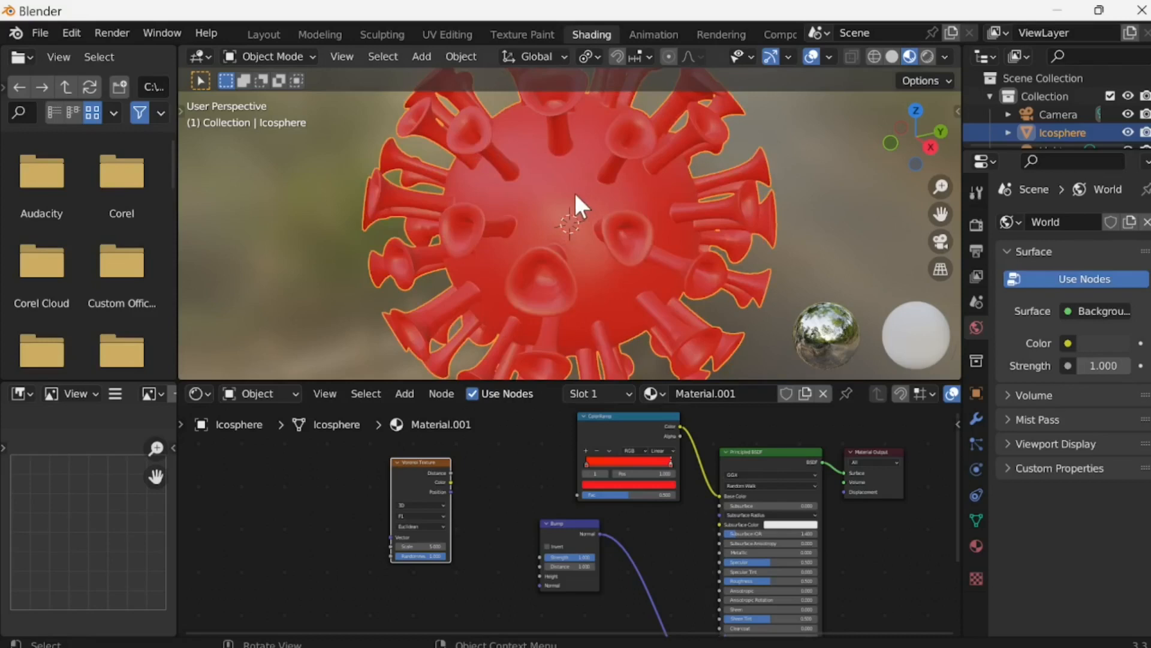
{"action": "scroll", "coordinate": [568, 198], "scroll_direction": "up", "scroll_amount": 2}
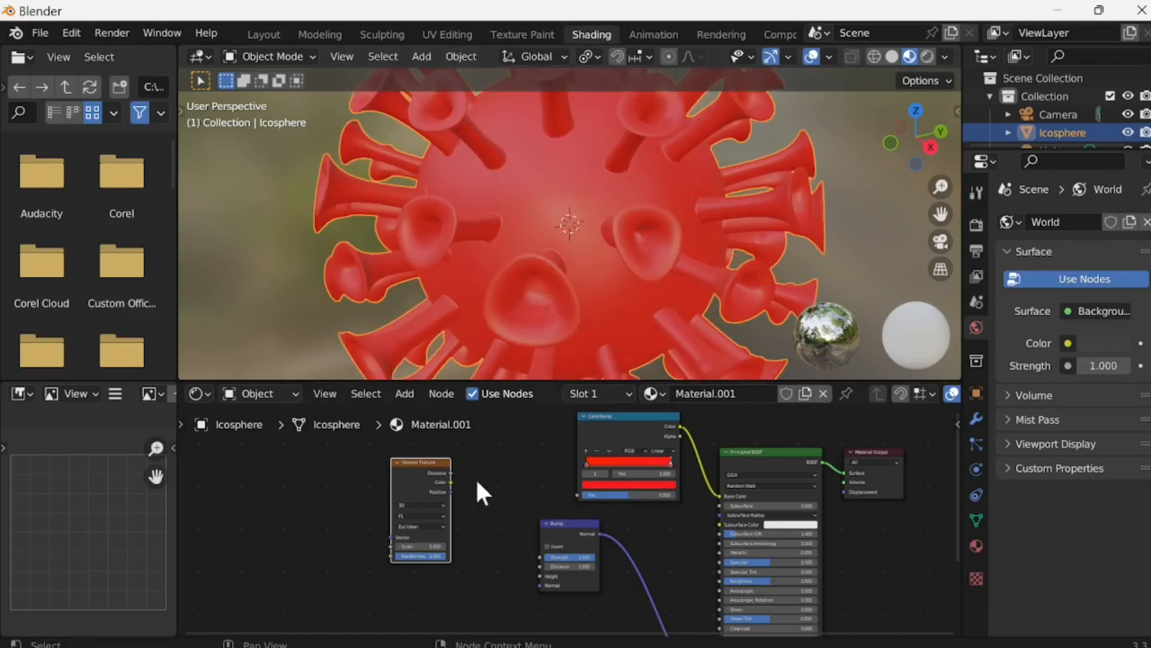
{"action": "left_click_drag", "start_coordinate": [451, 482], "coordinate": [570, 495]}
{"action": "left_click_drag", "start_coordinate": [449, 478], "coordinate": [574, 491]}
{"action": "left_click_drag", "start_coordinate": [450, 495], "coordinate": [461, 498]}
{"action": "left_click_drag", "start_coordinate": [512, 550], "coordinate": [474, 503]}
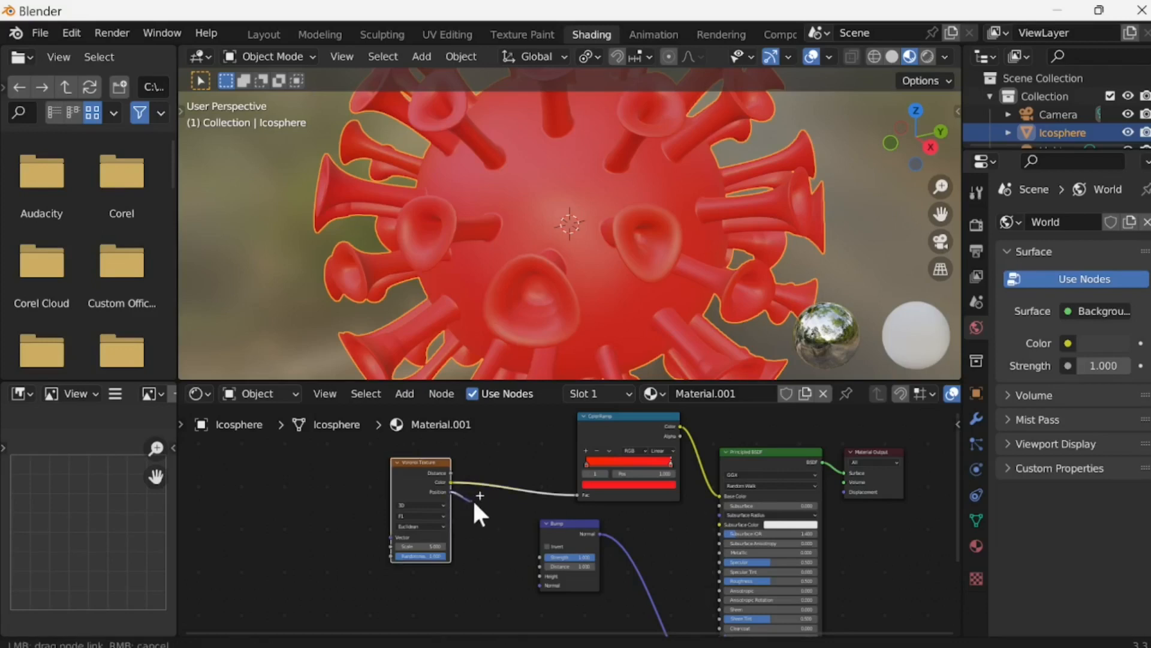
{"action": "left_click_drag", "start_coordinate": [524, 550], "coordinate": [539, 575]}
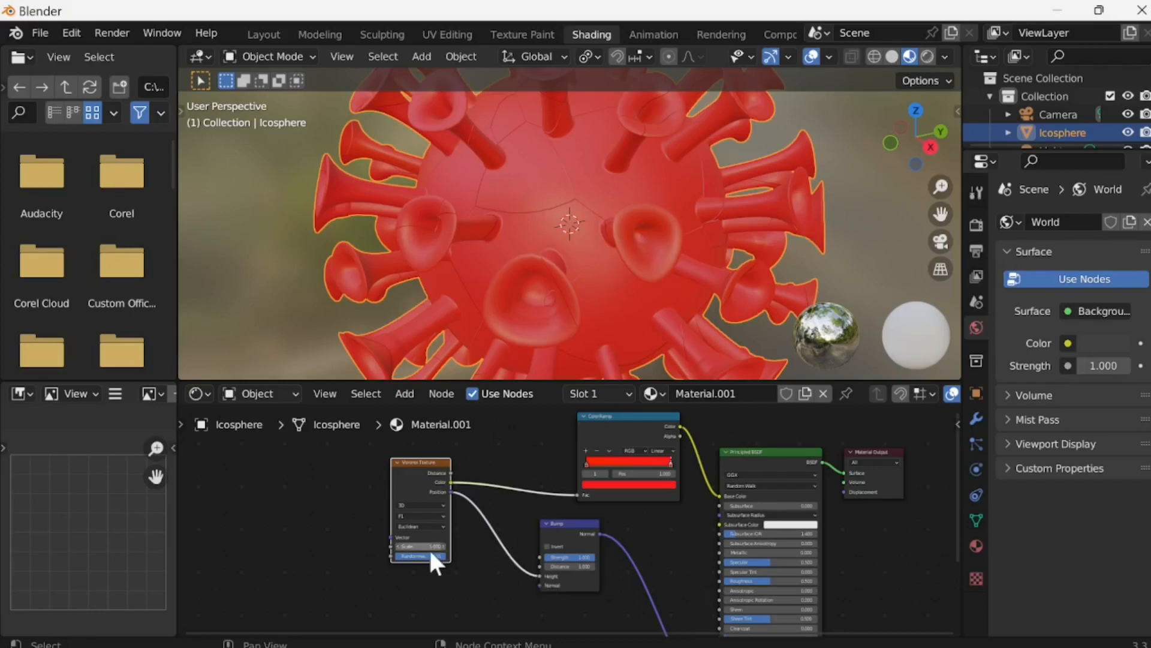
Step: Switch the Voronoi Texture's feature output to Smooth F1 and check the sphere's surface
{"action": "left_click", "coordinate": [440, 517]}
{"action": "left_click", "coordinate": [436, 544]}
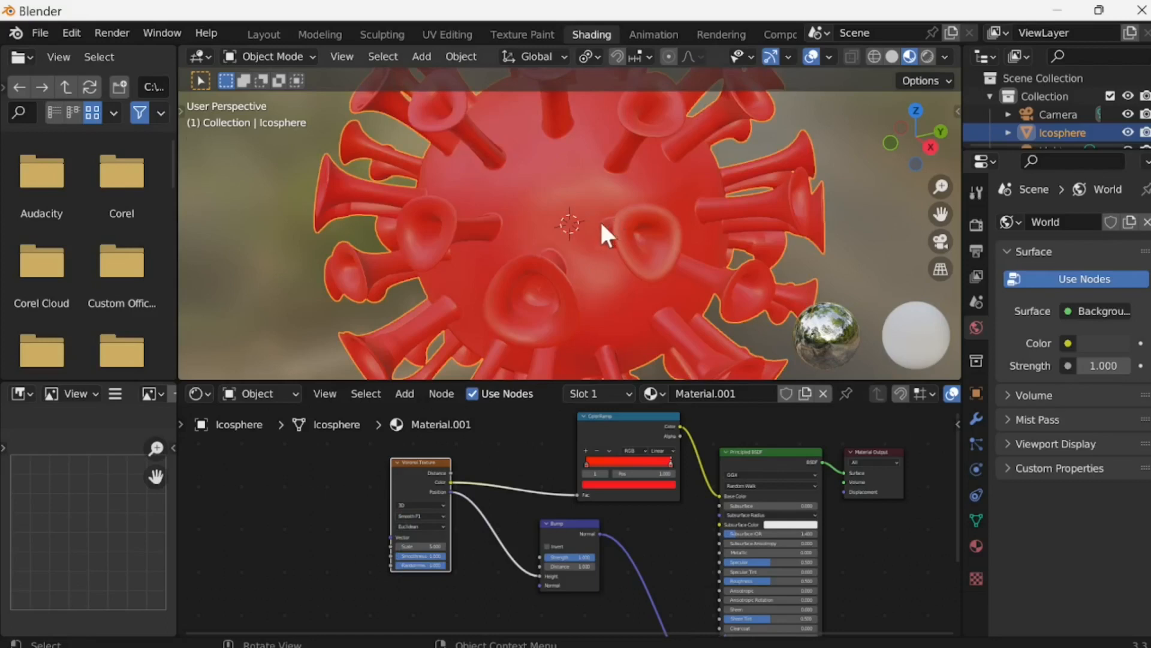
{"action": "mouse_move", "coordinate": [630, 235]}
{"action": "middle_mouse_down"}
{"action": "mouse_move", "coordinate": [528, 240]}
{"action": "mouse_move", "coordinate": [563, 252]}
{"action": "mouse_move", "coordinate": [637, 229]}
{"action": "middle_mouse_up"}
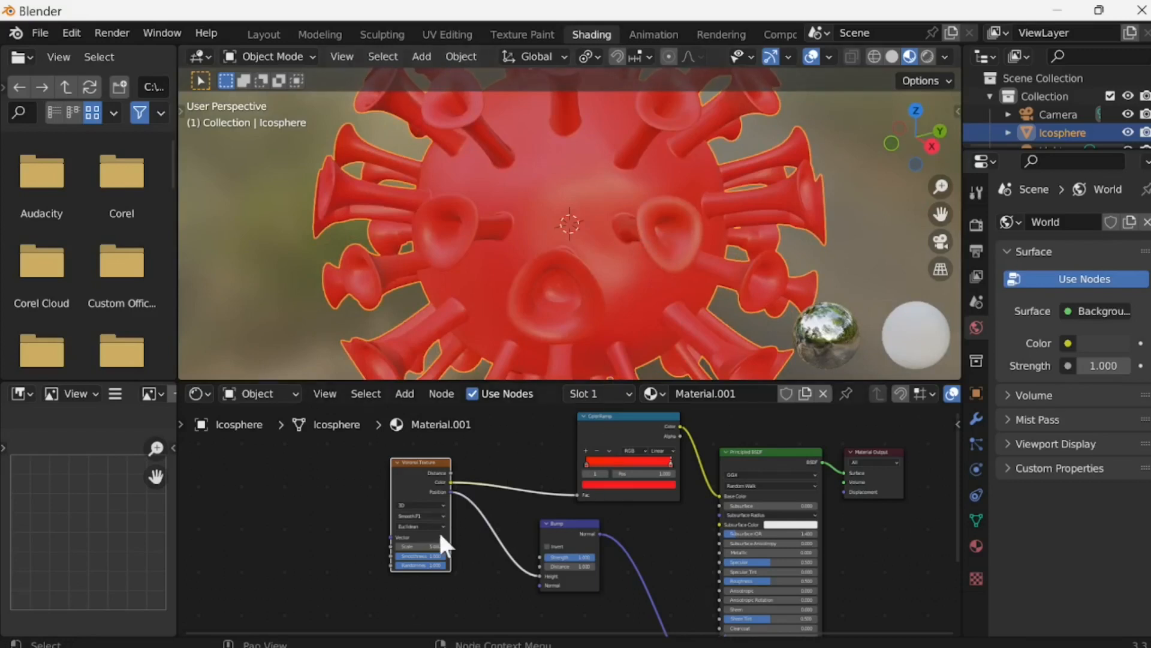
Step: Raise the Voronoi Texture's Scale for finer surface detail, trying 200 and settling on 250
{"action": "left_click_drag", "start_coordinate": [418, 550], "coordinate": [505, 549]}
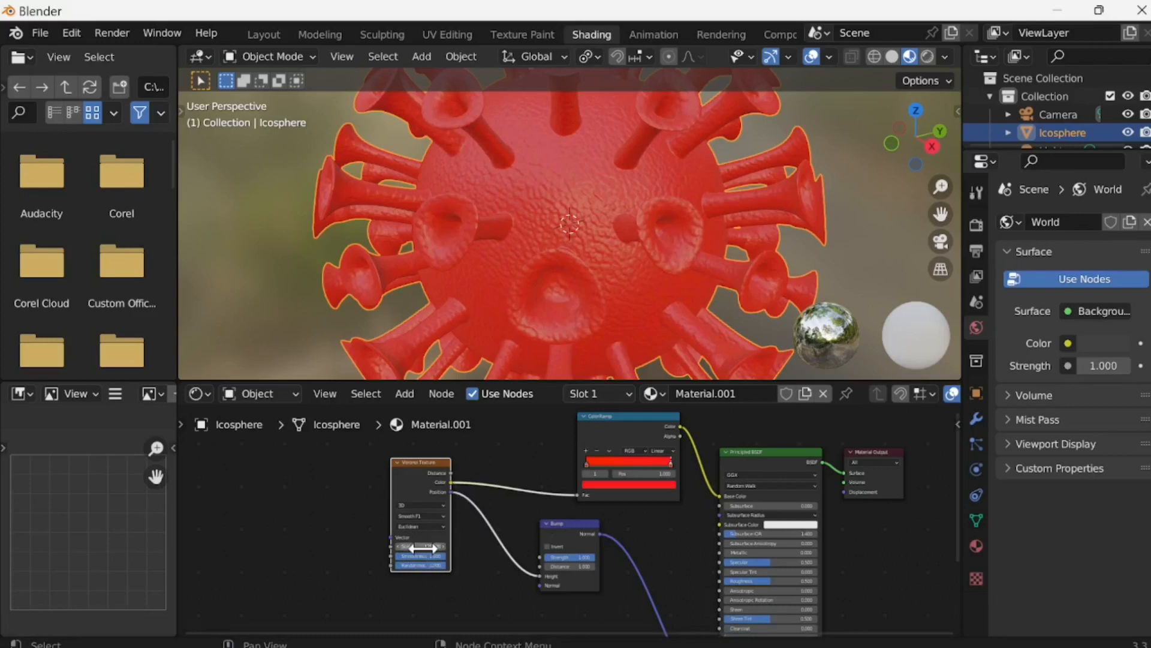
{"action": "left_click_drag", "start_coordinate": [423, 547], "coordinate": [426, 546]}
{"action": "left_click", "coordinate": [425, 546]}
{"action": "type", "text": "200"}
{"action": "key", "text": "Return"}
{"action": "left_click", "coordinate": [427, 546]}
{"action": "type", "text": "20"}
{"action": "key", "text": "Return"}
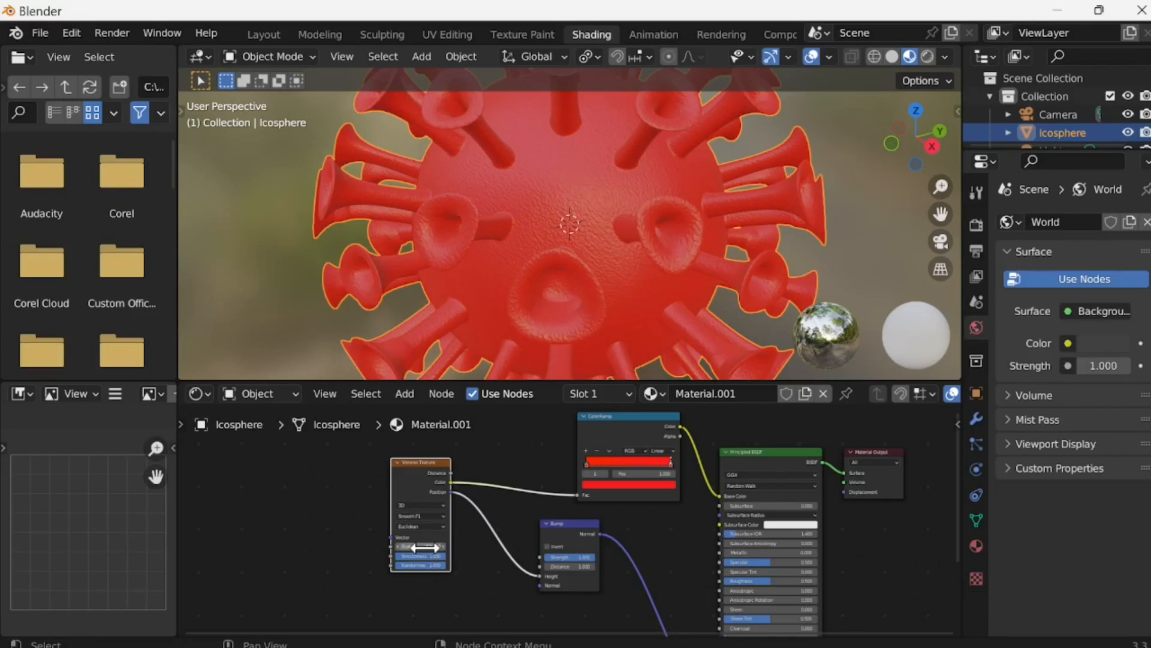
Step: Lower the Bump node's Distance to about 0.2 to soften the surface relief
{"action": "mouse_move", "coordinate": [545, 568]}
{"action": "left_mouse_down"}
{"action": "mouse_move", "coordinate": [516, 567]}
{"action": "mouse_move", "coordinate": [546, 567]}
{"action": "left_mouse_up"}
{"action": "left_click", "coordinate": [545, 566]}
{"action": "left_click", "coordinate": [545, 566]}
{"action": "left_click", "coordinate": [545, 567]}
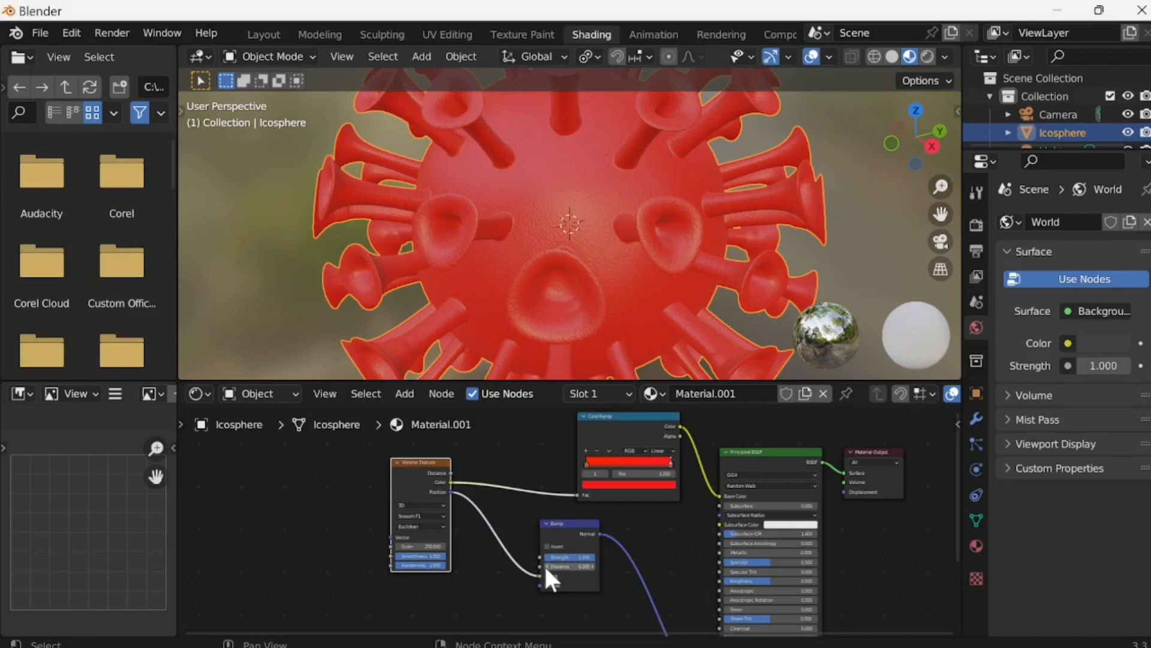
Step: Raise the Bump node's Distance to about 0.5 to strengthen the surface relief
{"action": "left_click", "coordinate": [592, 565]}
{"action": "left_click", "coordinate": [592, 566]}
{"action": "left_click", "coordinate": [592, 565]}
{"action": "left_click", "coordinate": [585, 567]}
{"action": "type", "text": ".4"}
{"action": "key", "text": "Return"}
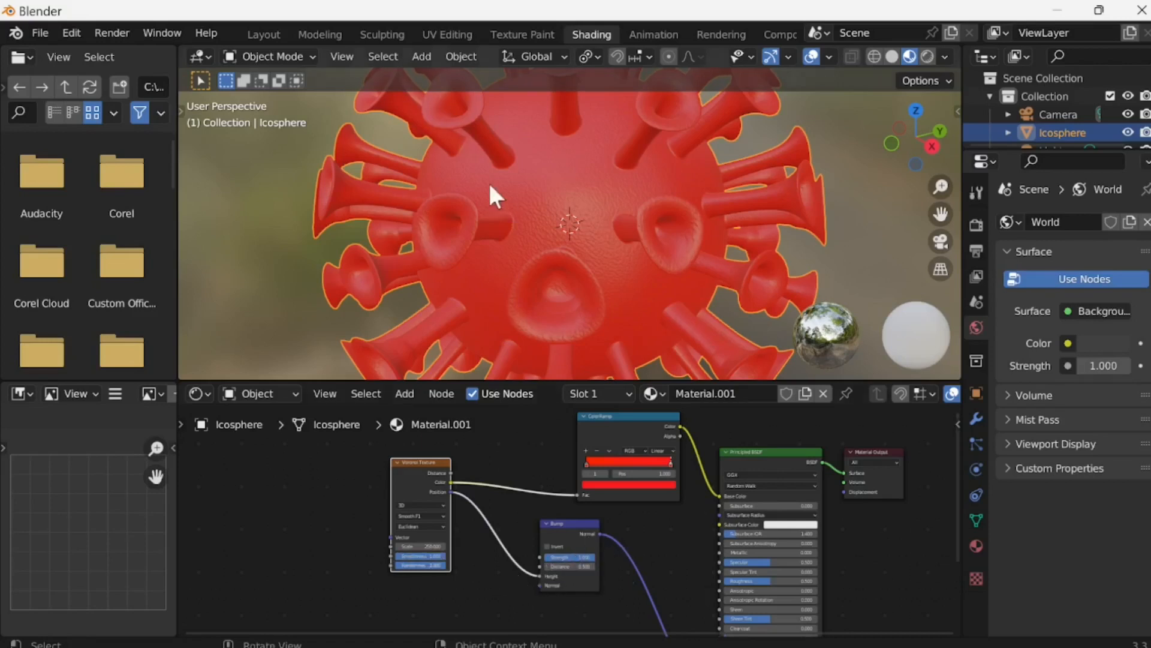
Step: Switch to the Layout workspace and display the model with Rendered viewport shading
{"action": "left_click", "coordinate": [257, 33]}
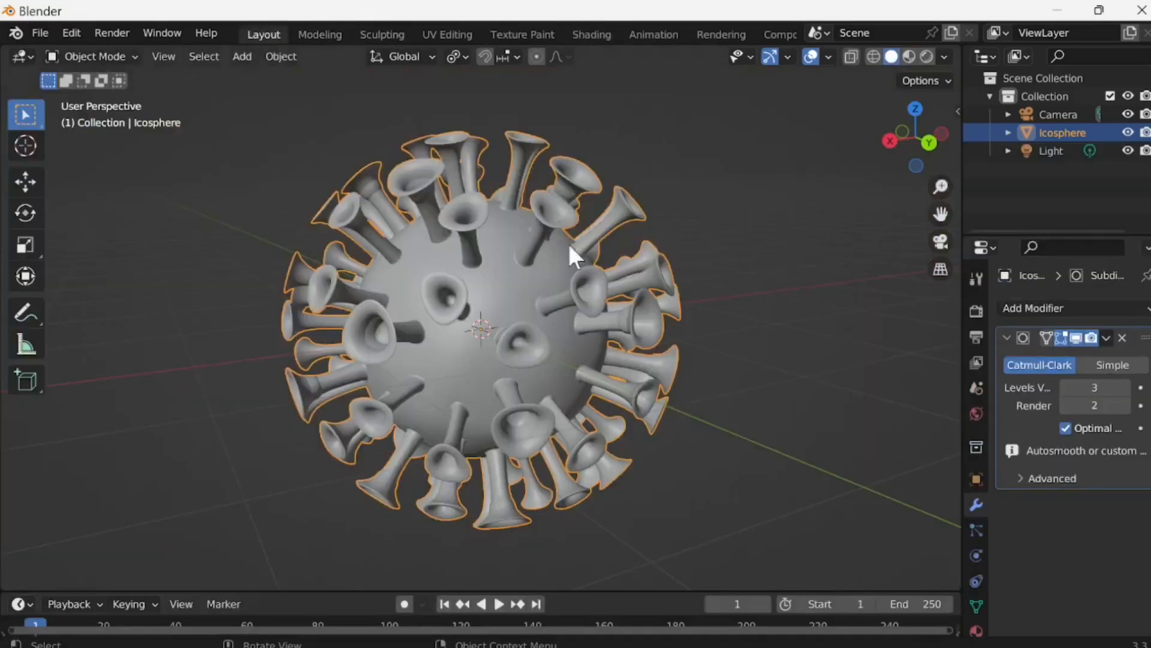
{"action": "left_click", "coordinate": [911, 57]}
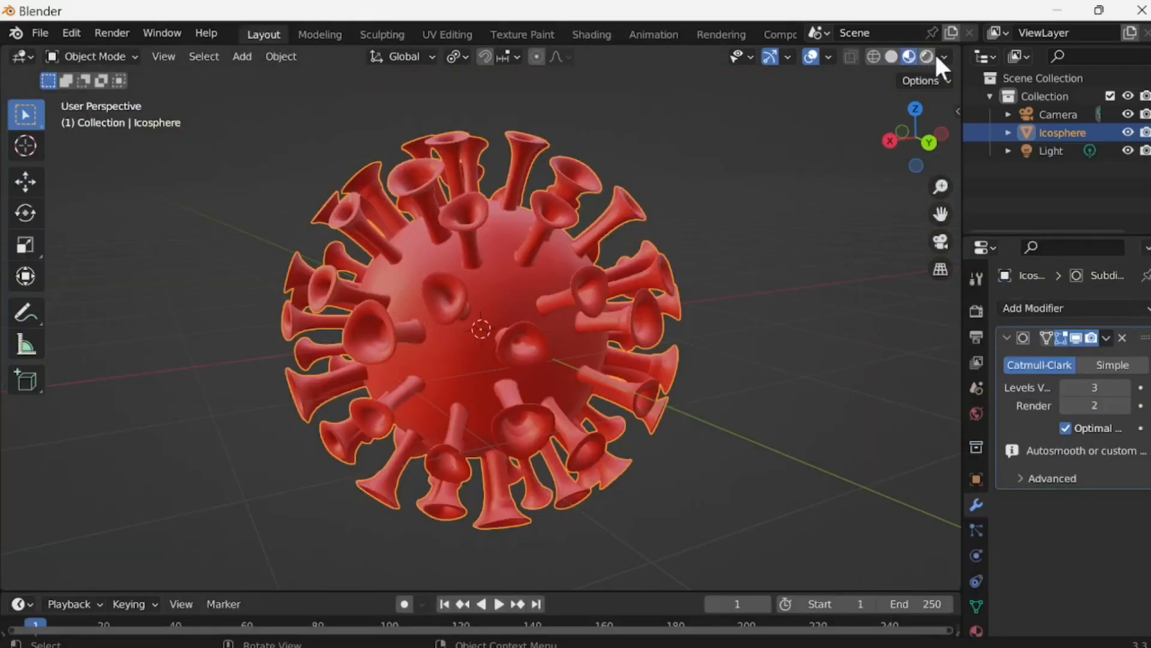
{"action": "left_click", "coordinate": [928, 55]}
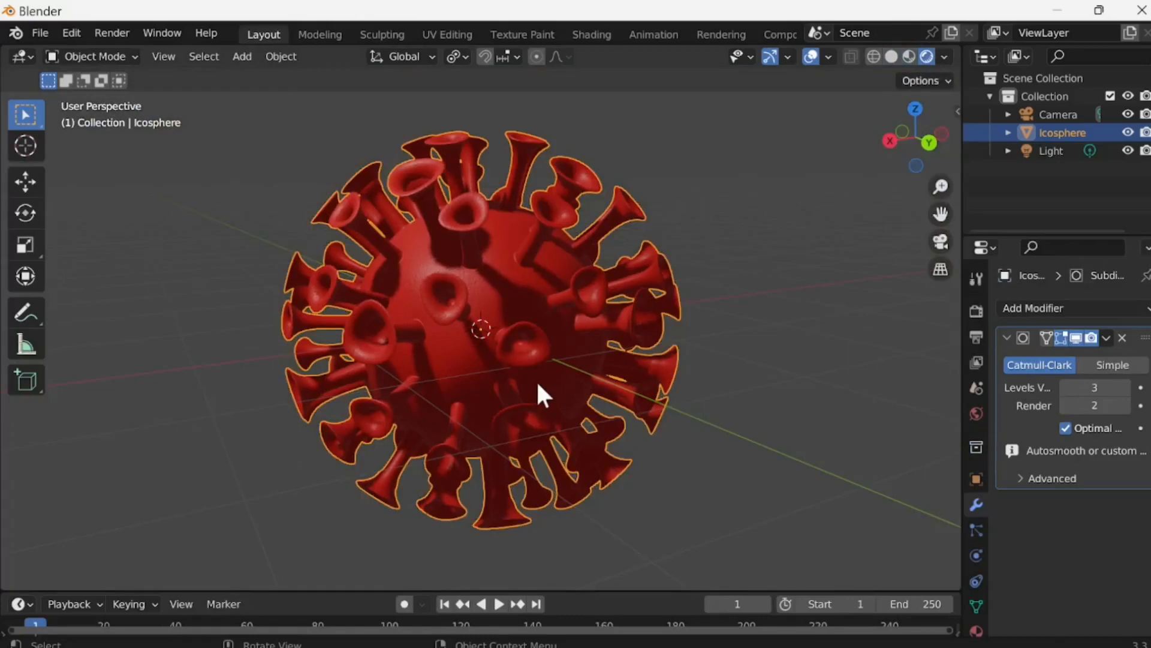
Step: Move the icosphere up along the Z axis so nearly all of it sits above the ground grid
{"action": "key", "text": "g"}
{"action": "key", "text": "z"}
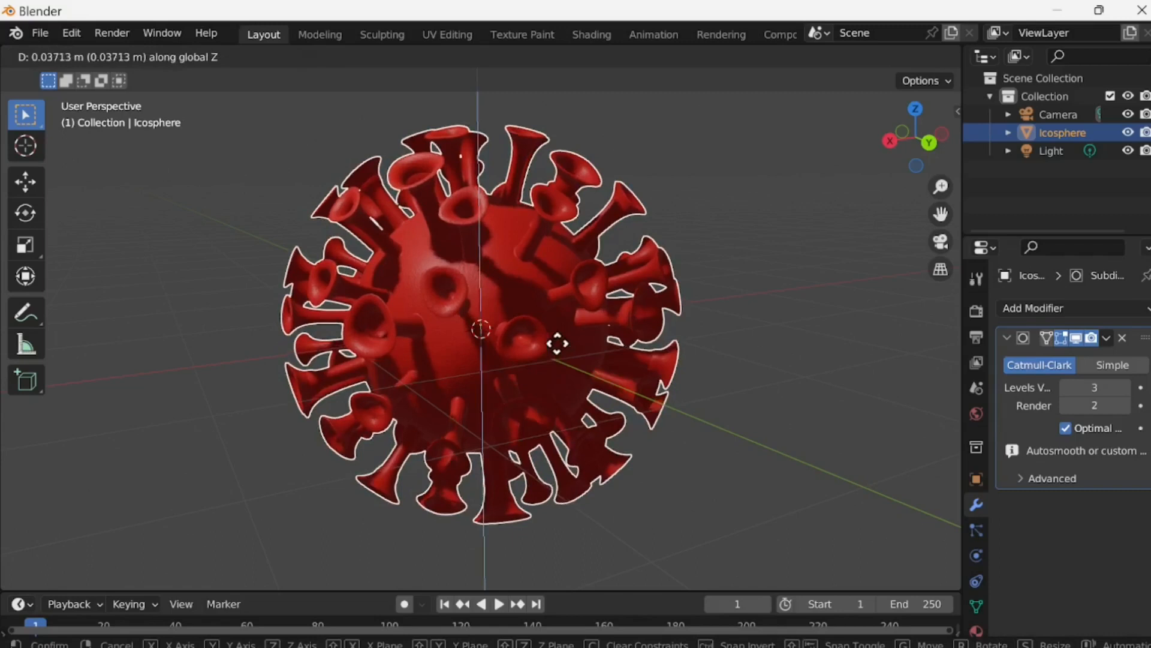
{"action": "left_click", "coordinate": [553, 238]}
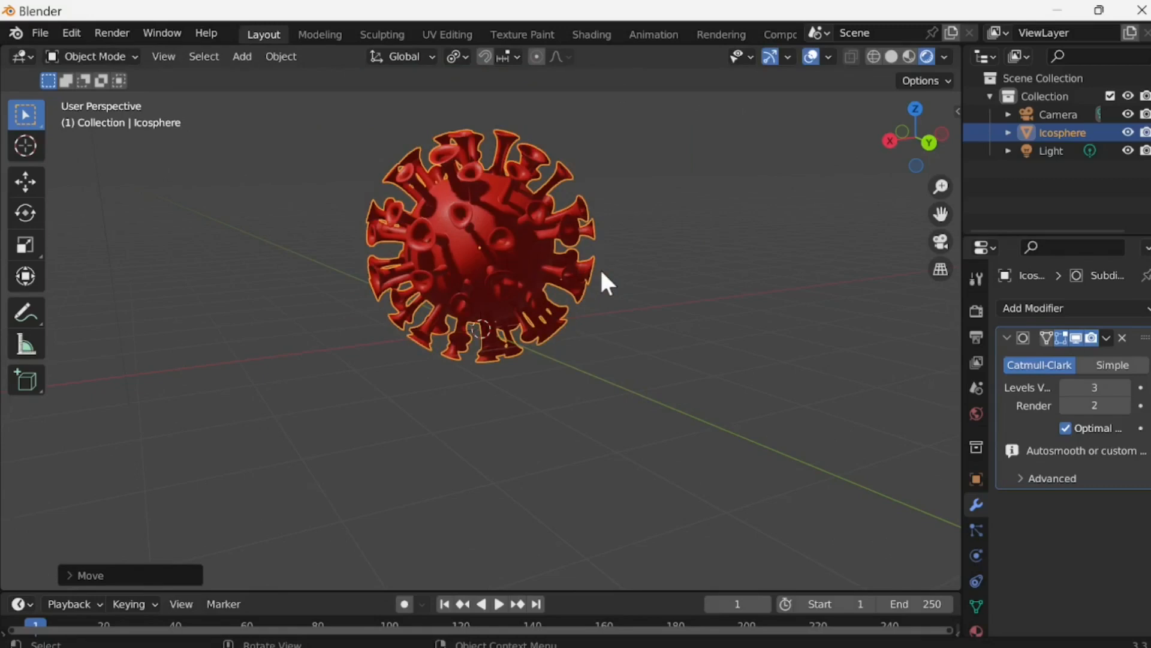
{"action": "key", "text": "g"}
{"action": "key", "text": "z"}
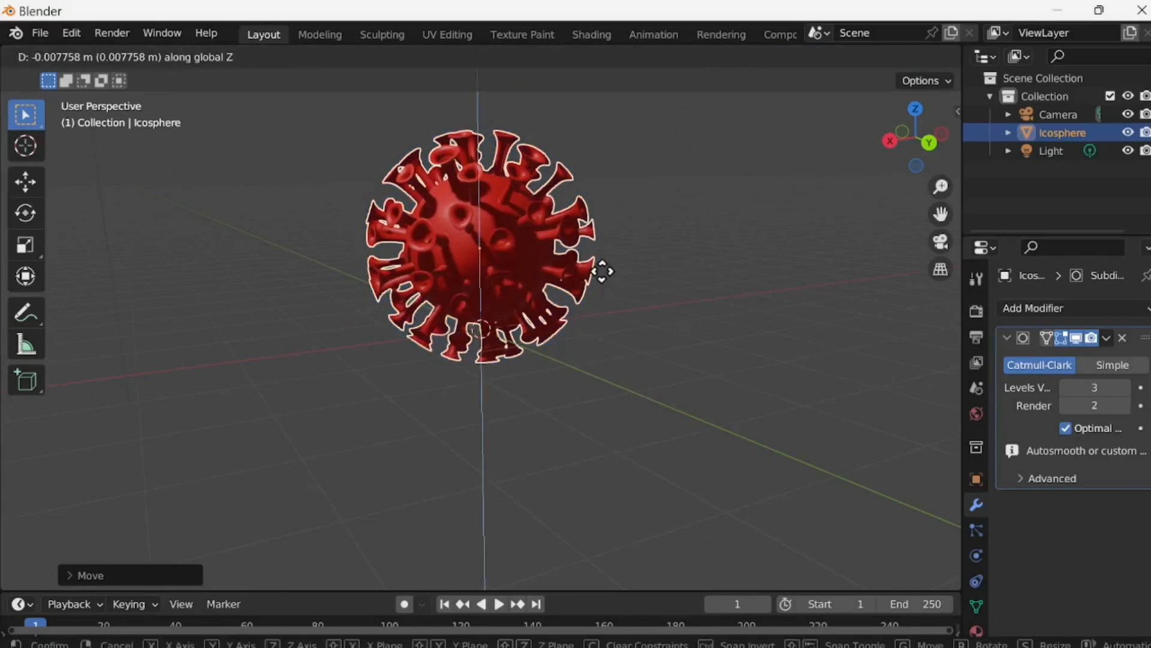
{"action": "left_click", "coordinate": [600, 261]}
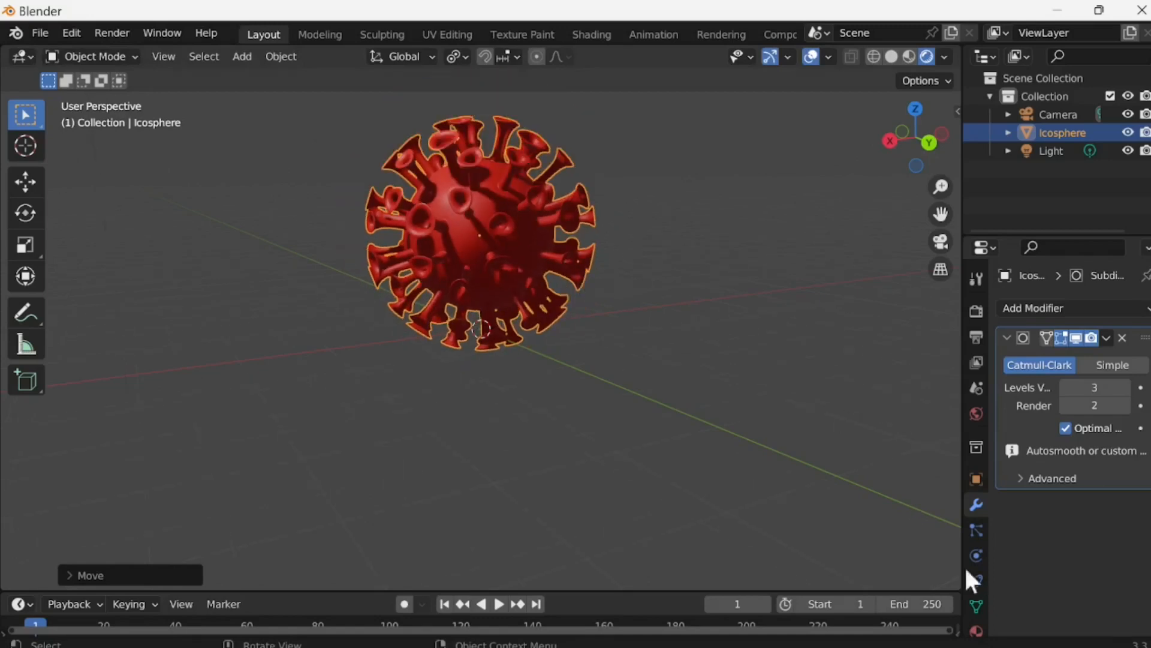
Step: Apply the icosphere's Subdivision modifier to make the smoothing permanent
{"action": "left_click", "coordinate": [1125, 405]}
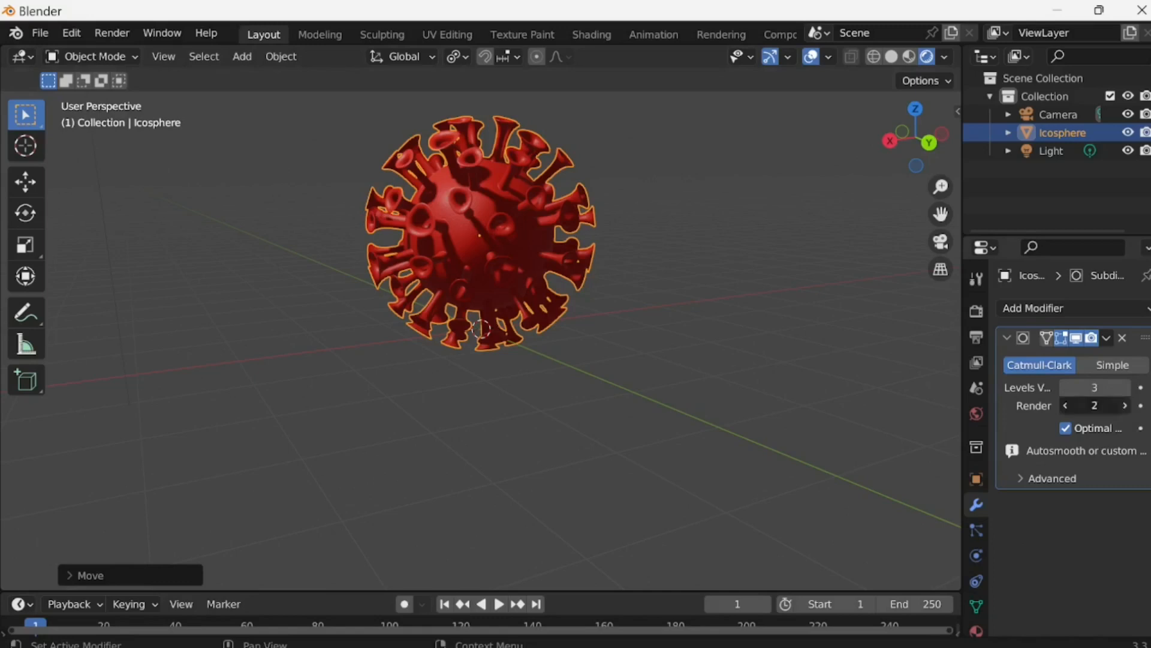
{"action": "left_click", "coordinate": [1105, 337]}
{"action": "left_click", "coordinate": [1064, 353]}
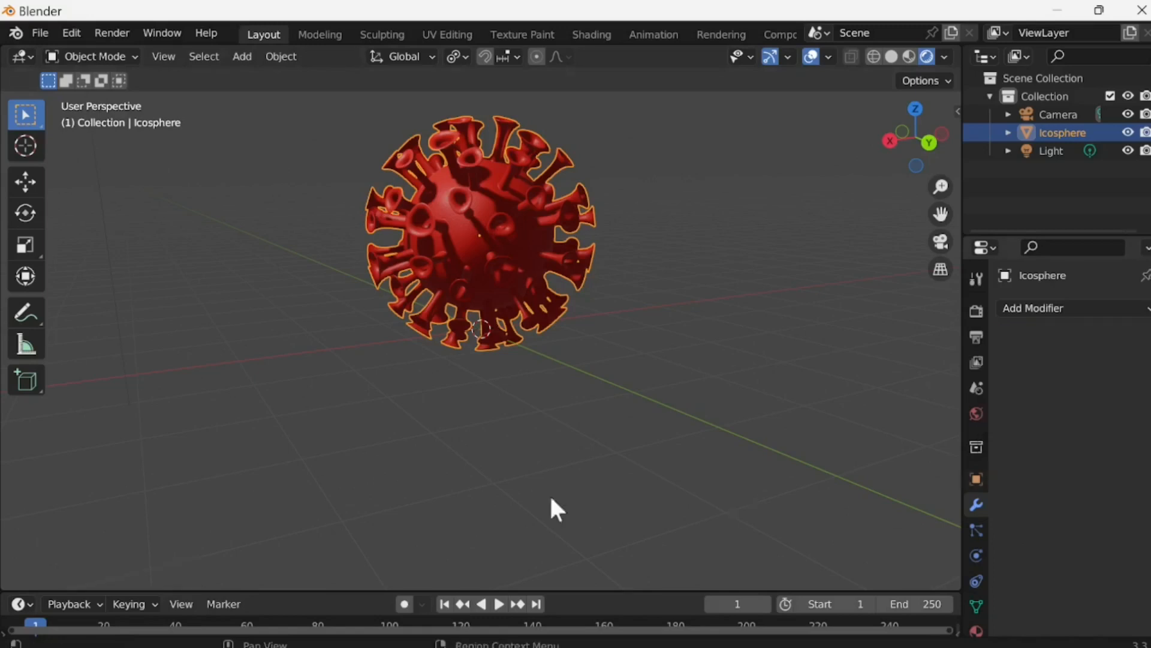
Step: Darken the World background color slightly by lowering its brightness
{"action": "left_click", "coordinate": [976, 413]}
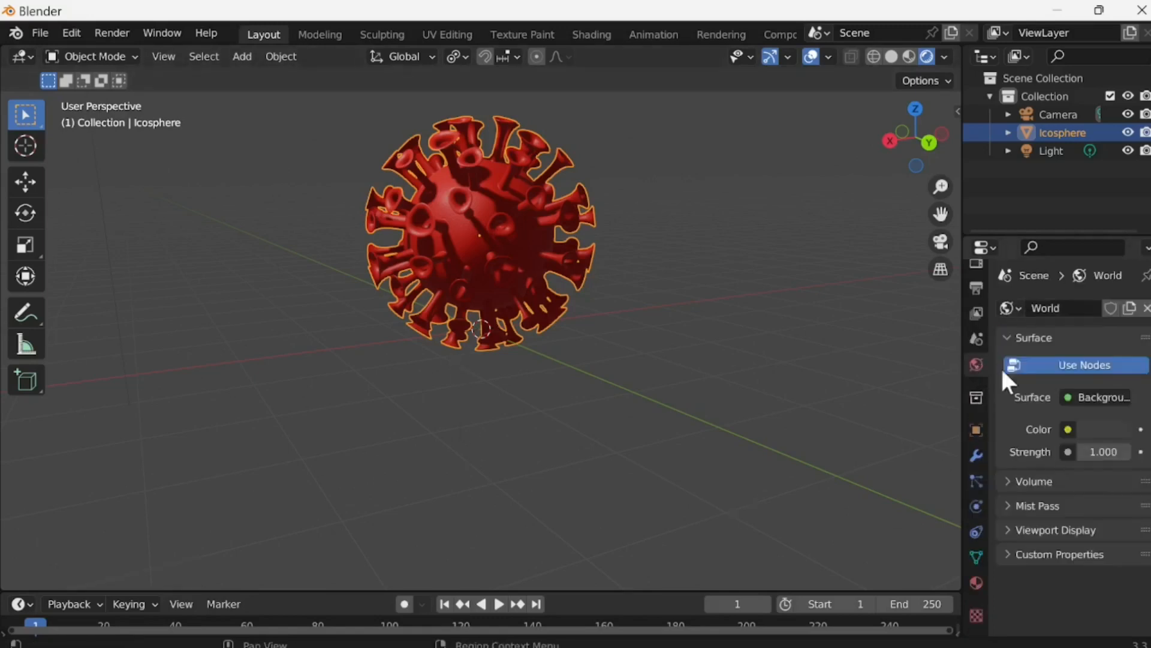
{"action": "left_click", "coordinate": [1116, 428]}
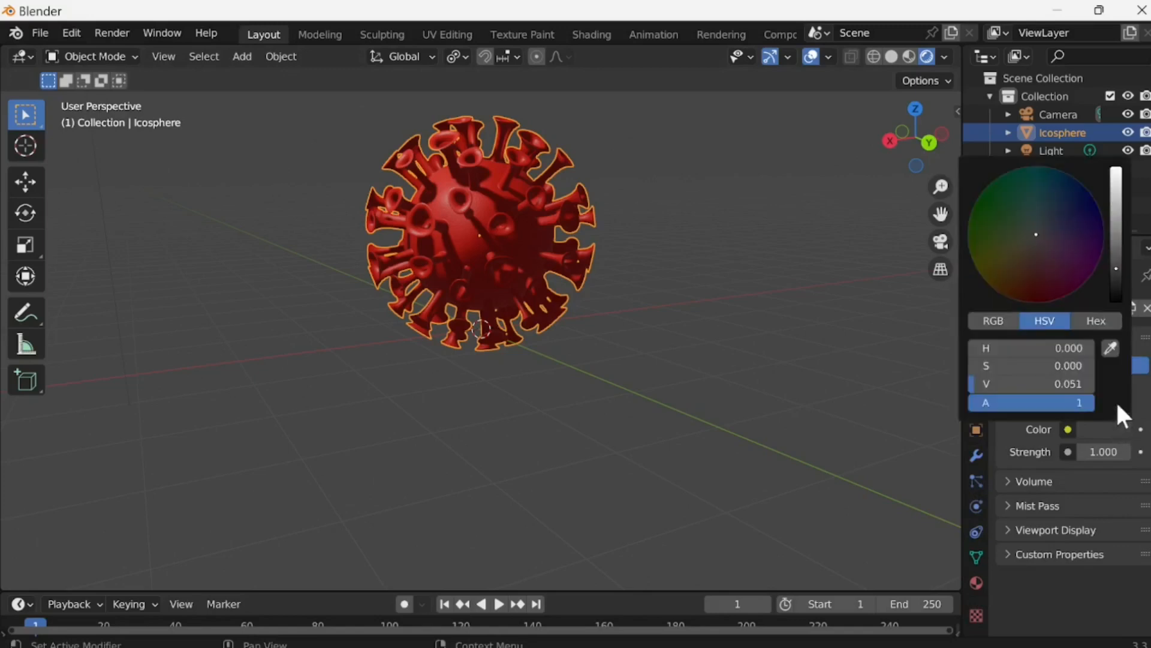
{"action": "left_click_drag", "start_coordinate": [1117, 270], "coordinate": [1116, 276]}
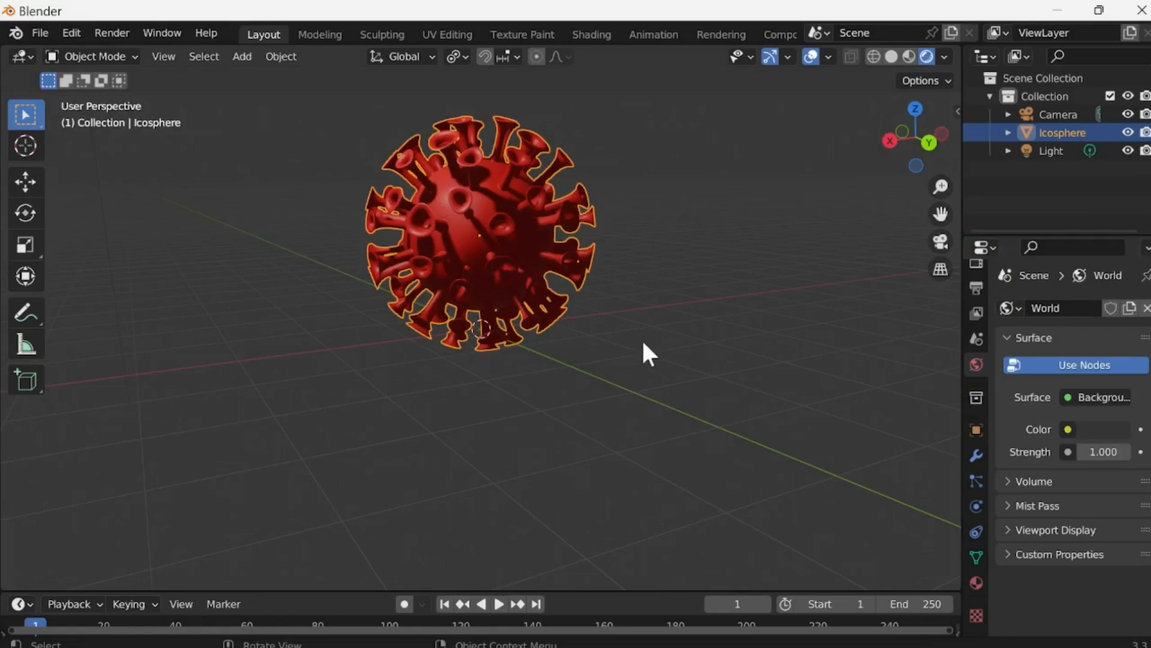
Step: Add a point light in front view and move it up along Z about 2.76 m, above the virus
{"action": "key", "text": "KP_1"}
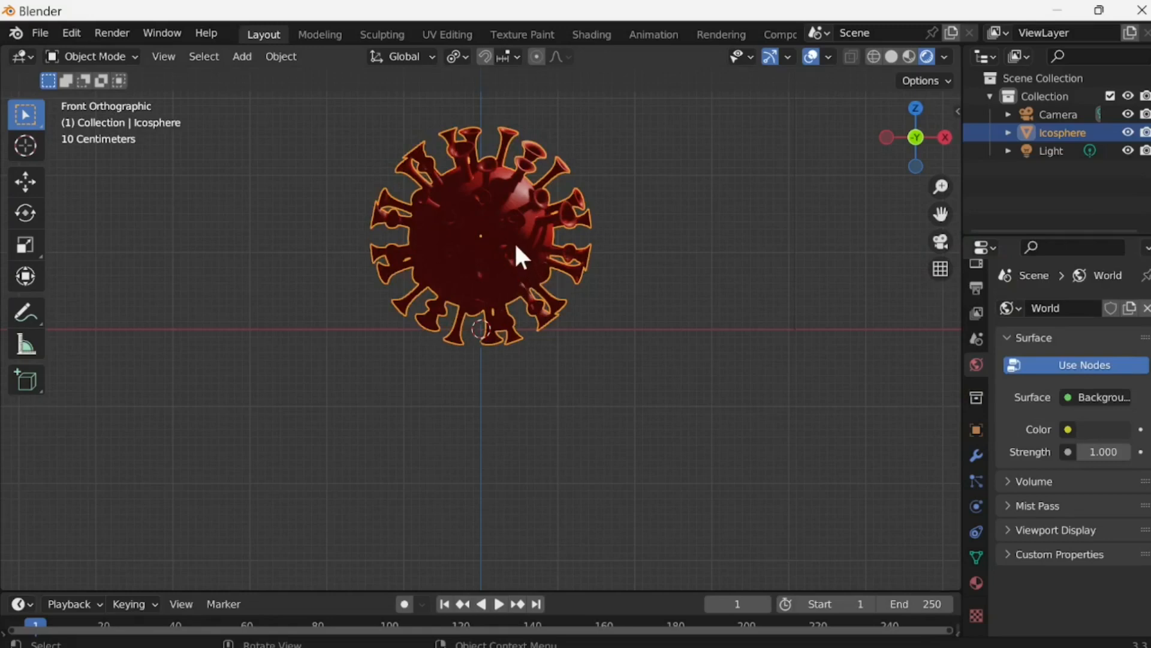
{"action": "key", "text": "shift+a"}
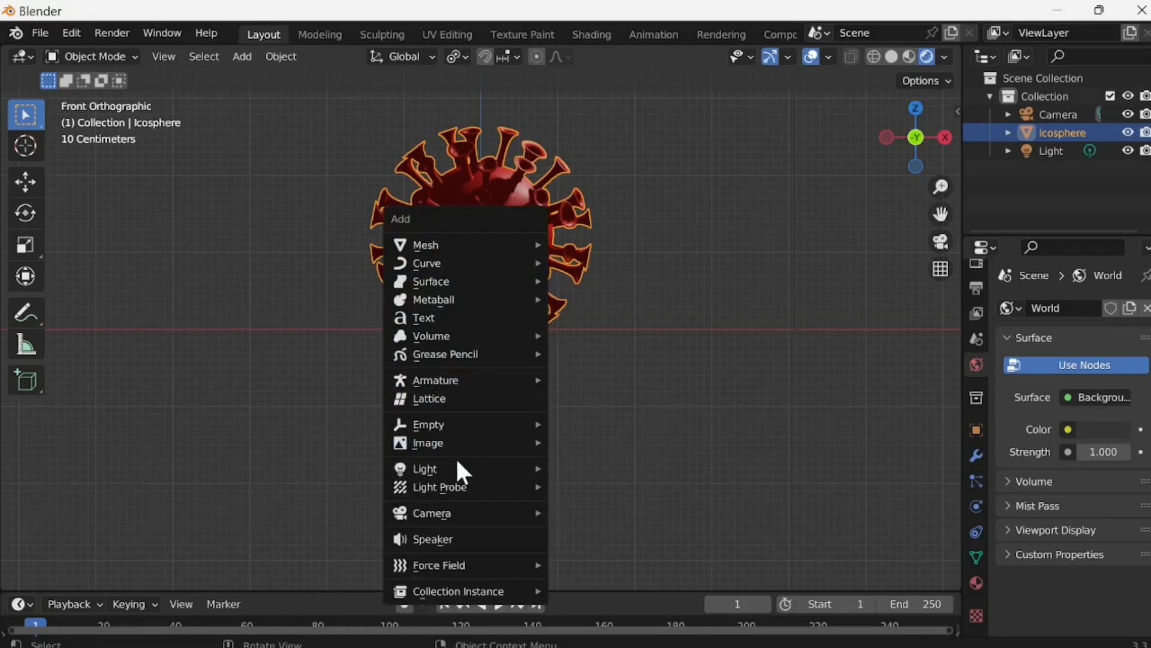
{"action": "mouse_move", "coordinate": [464, 467]}
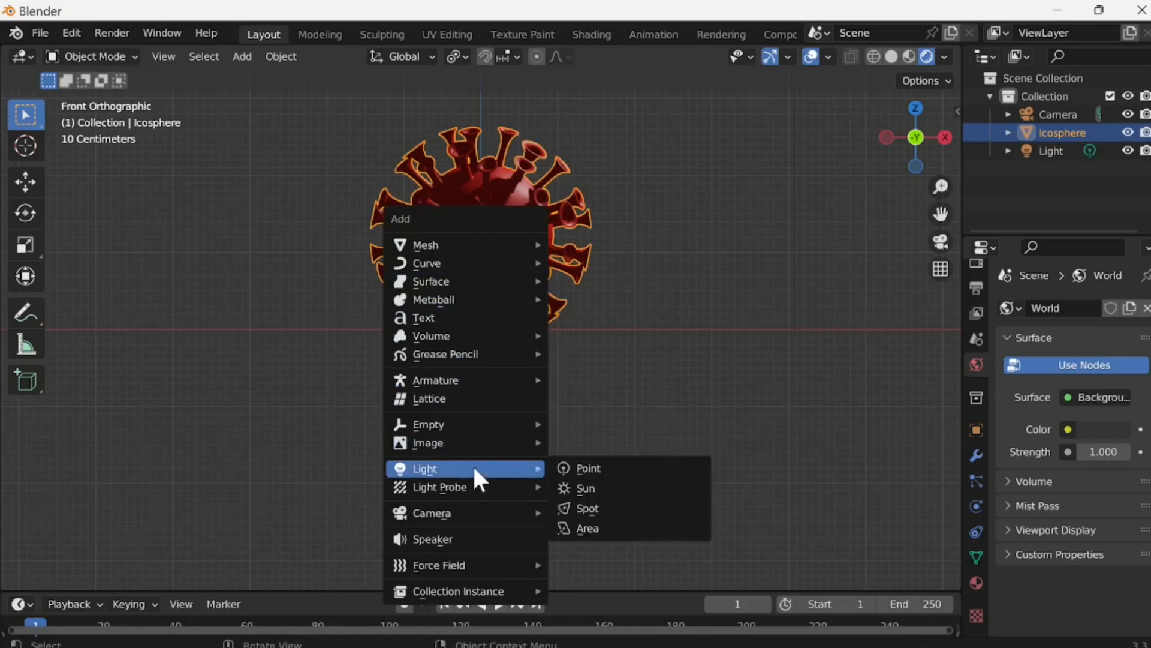
{"action": "left_click", "coordinate": [594, 472]}
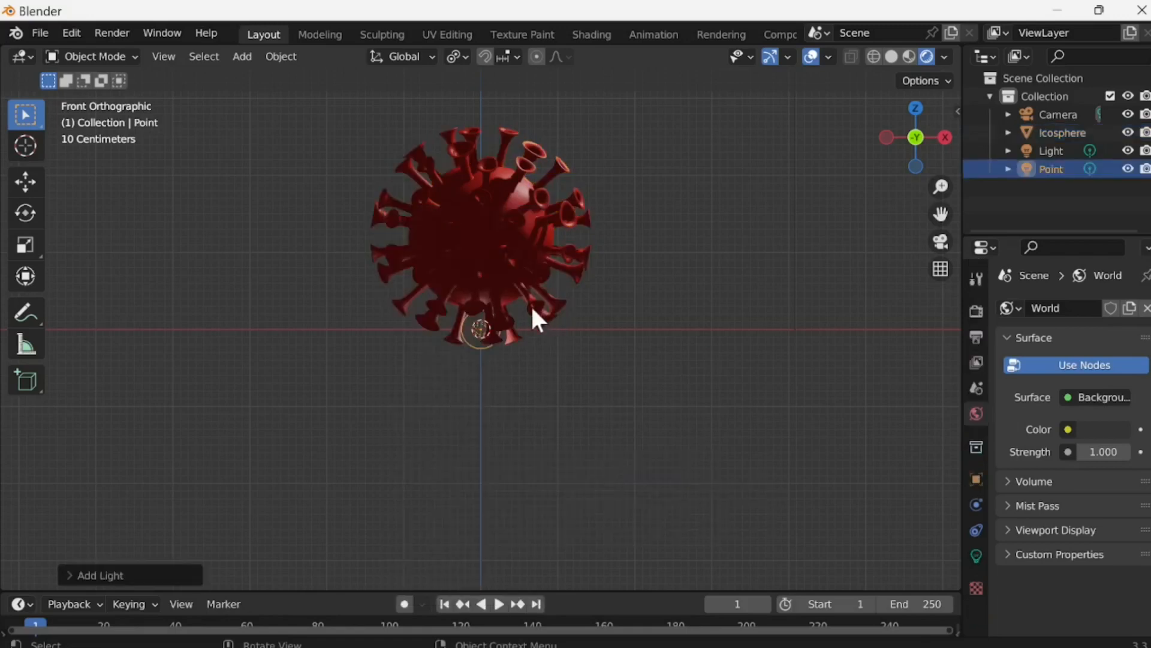
{"action": "key", "text": "g"}
{"action": "key", "text": "z"}
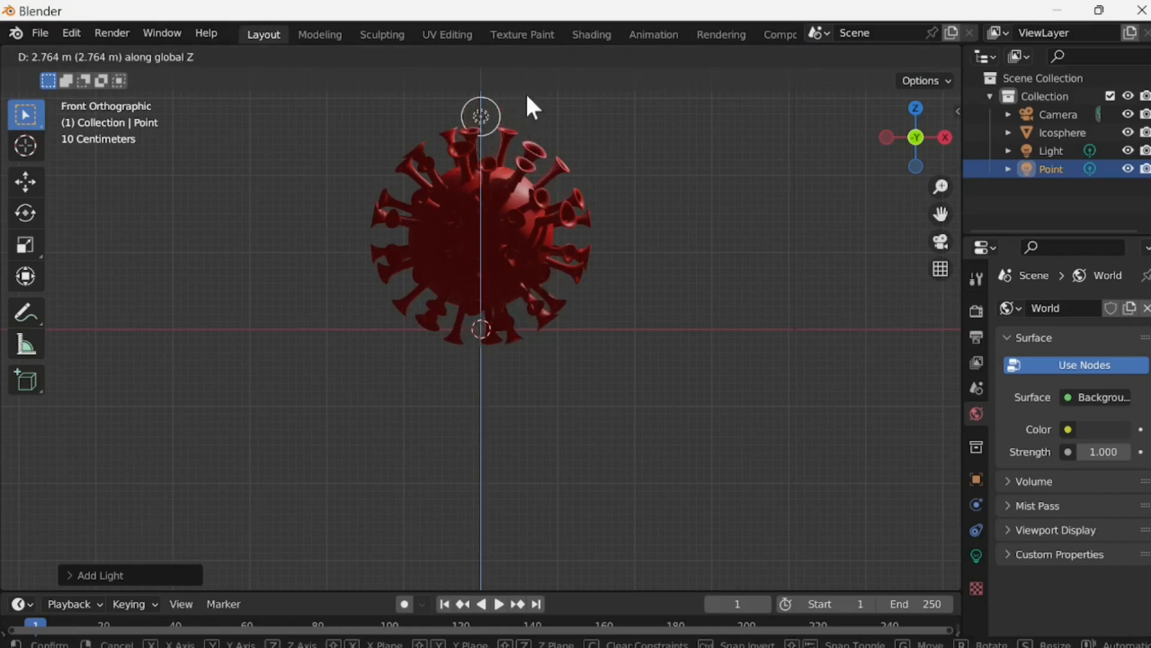
{"action": "left_click", "coordinate": [527, 107]}
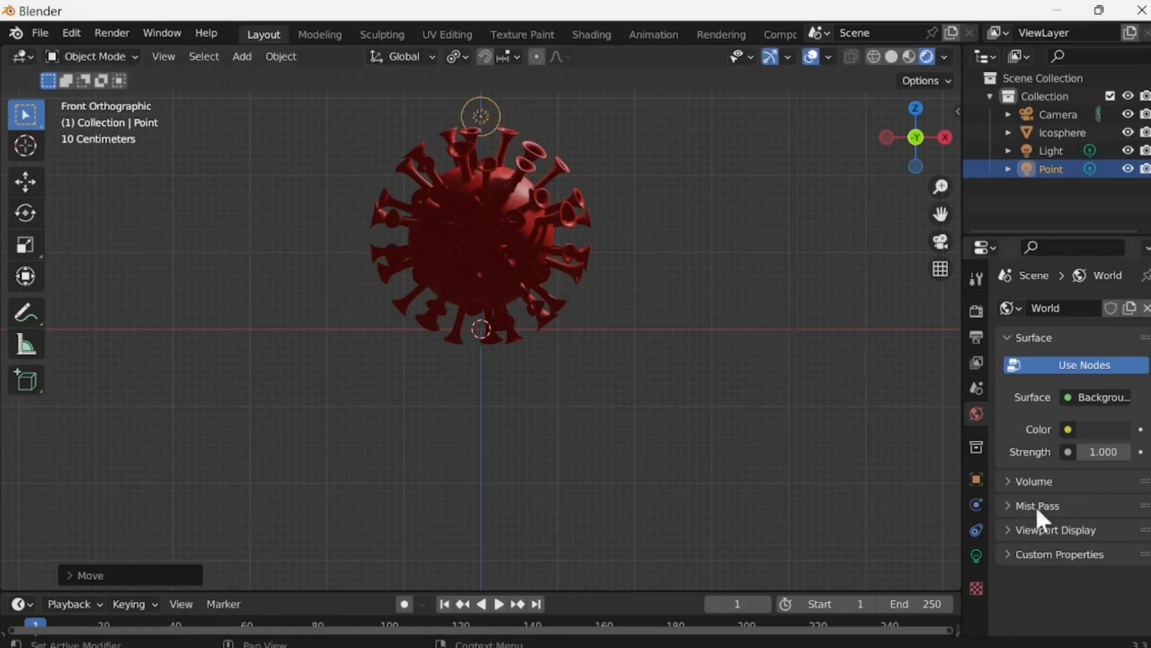
Step: Change the new light's type to Sun and set its Strength to 5
{"action": "left_click", "coordinate": [977, 553]}
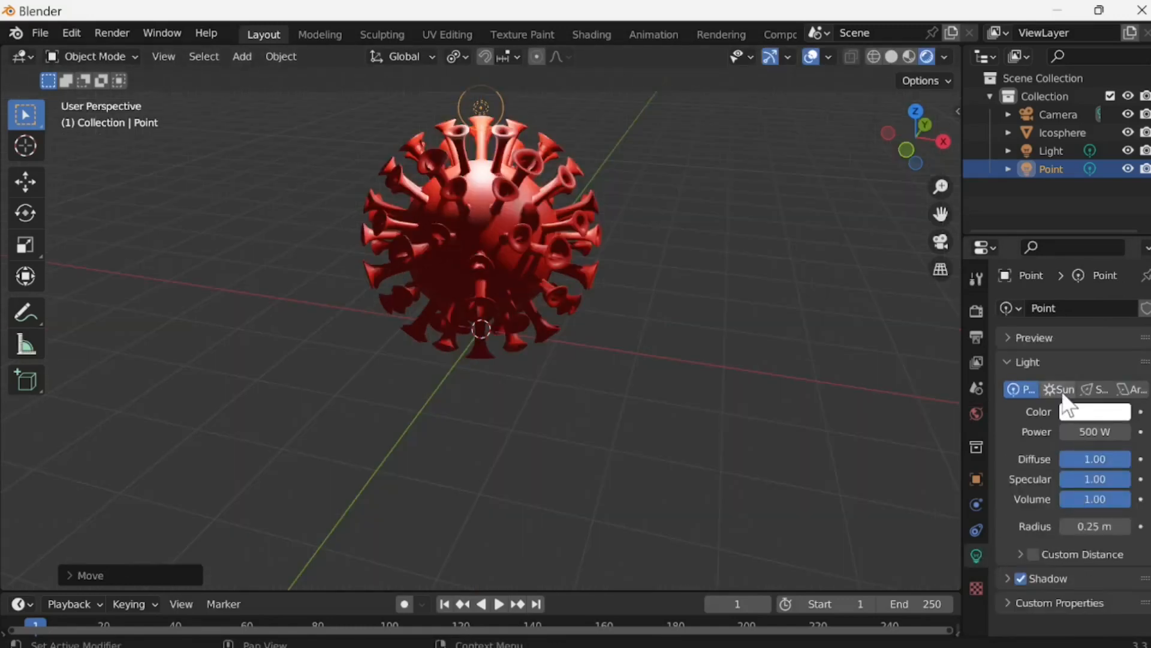
{"action": "left_click", "coordinate": [1058, 388]}
{"action": "left_click", "coordinate": [1106, 433]}
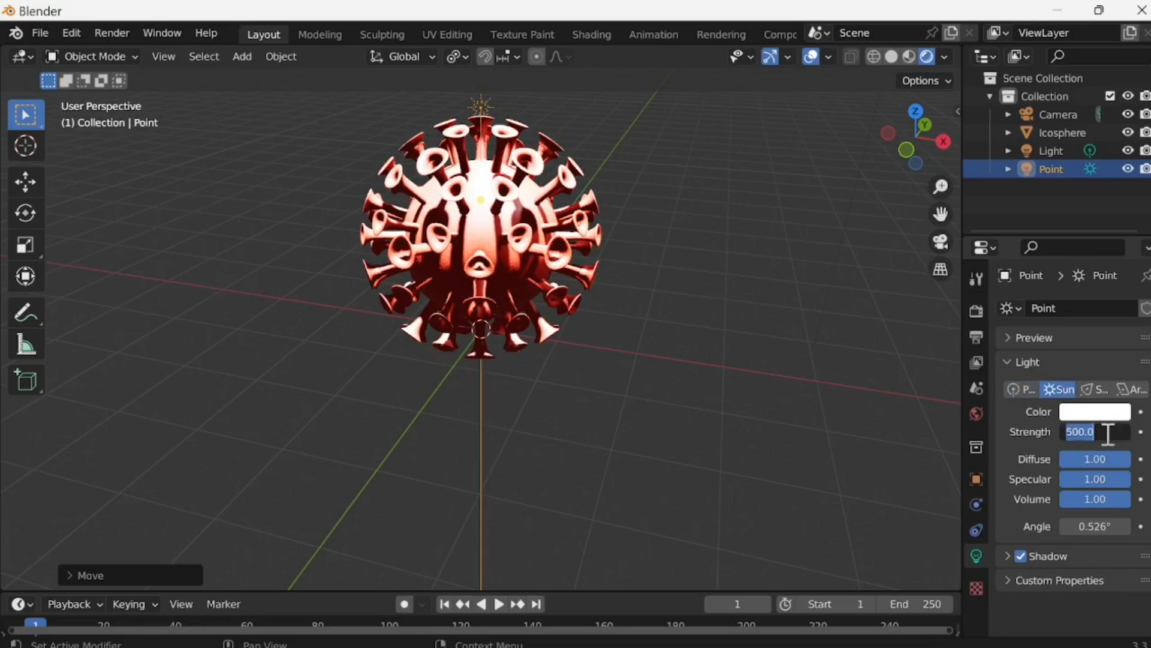
{"action": "type", "text": "5"}
{"action": "key", "text": "Return"}
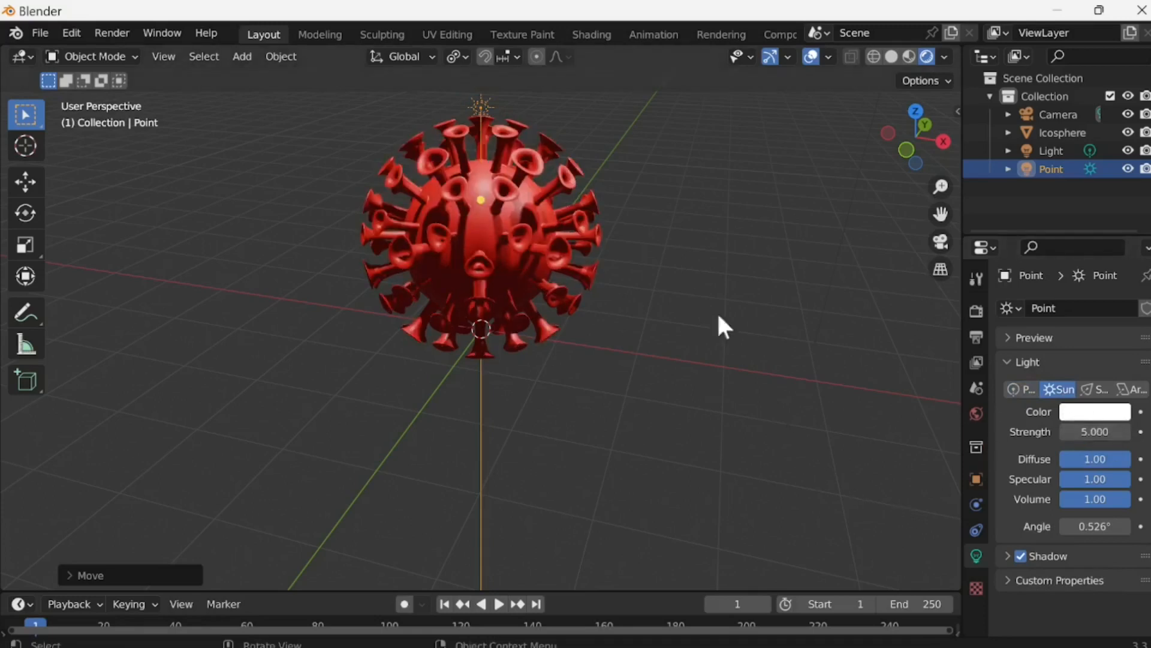
{"action": "scroll", "coordinate": [545, 247], "scroll_direction": "up", "scroll_amount": 2}
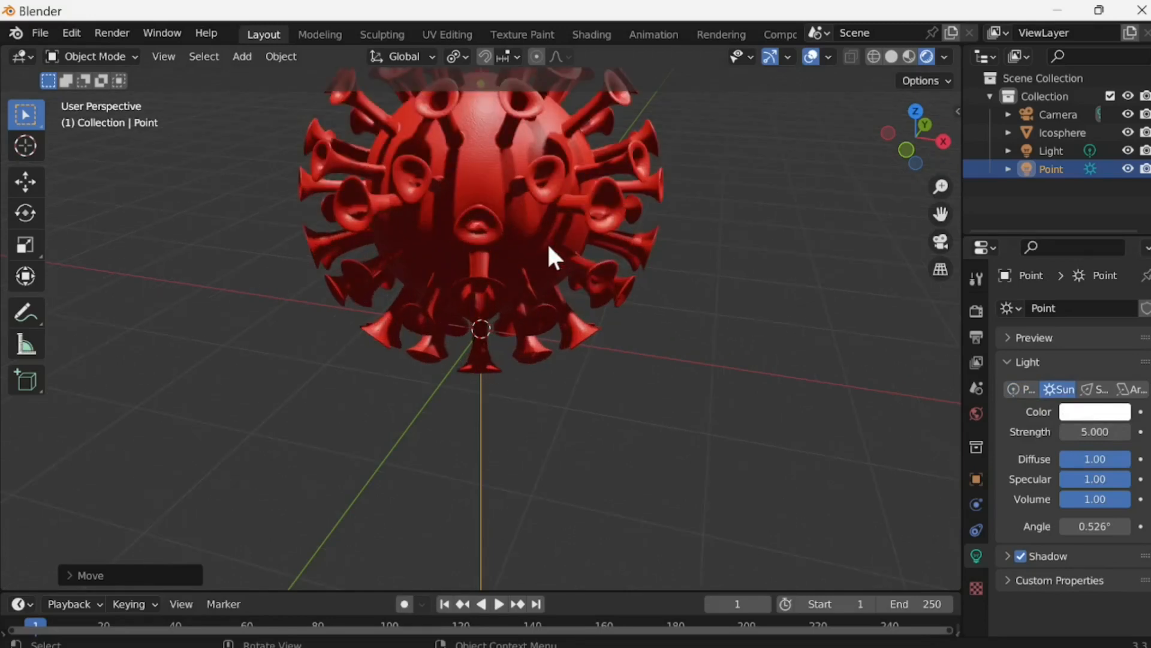
{"action": "scroll", "coordinate": [725, 237], "scroll_direction": "down", "scroll_amount": 2}
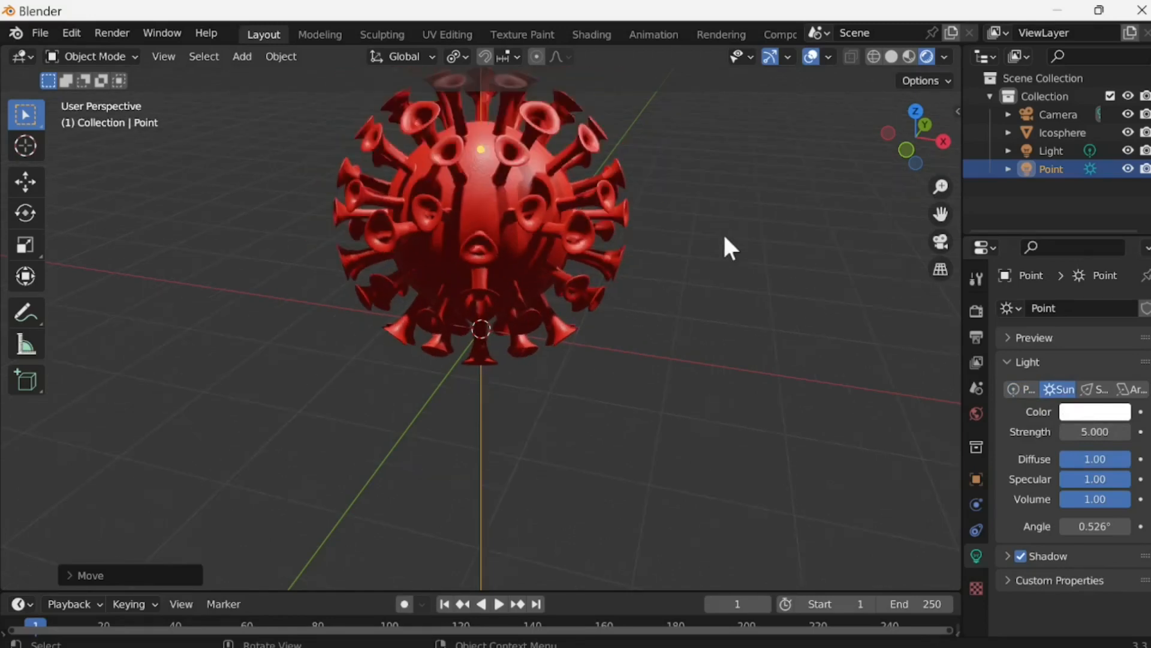
{"action": "scroll", "coordinate": [726, 246], "scroll_direction": "down", "scroll_amount": 1}
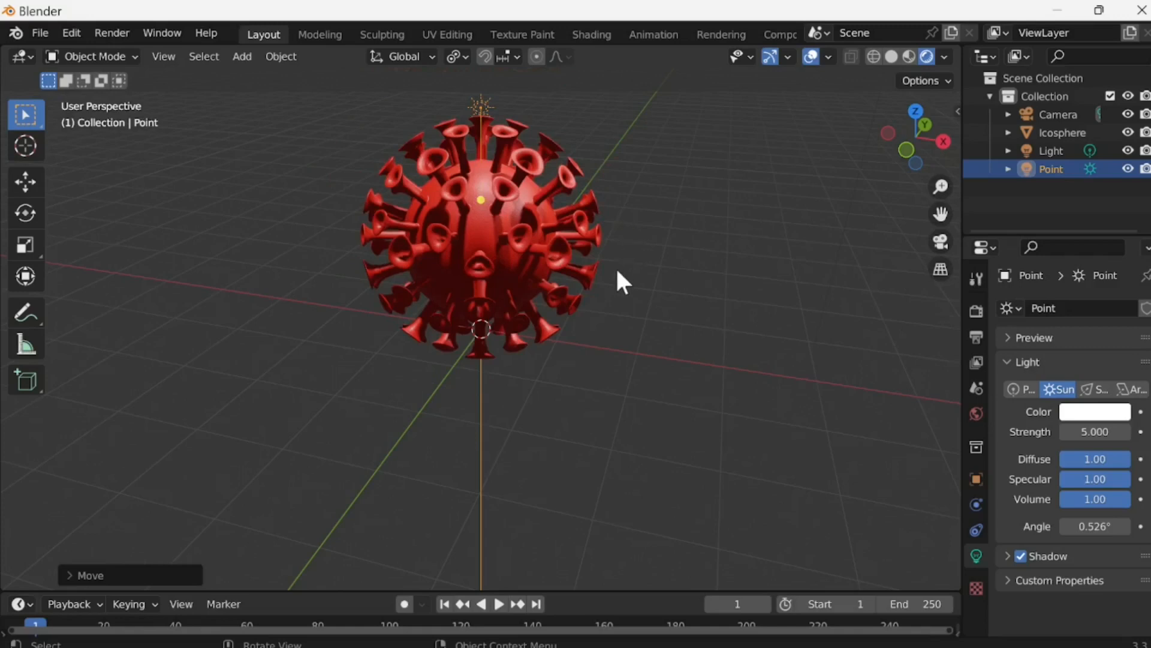
Step: Duplicate the sun light and place the copy to the side of the original, above the virus
{"action": "key", "text": "shift+d"}
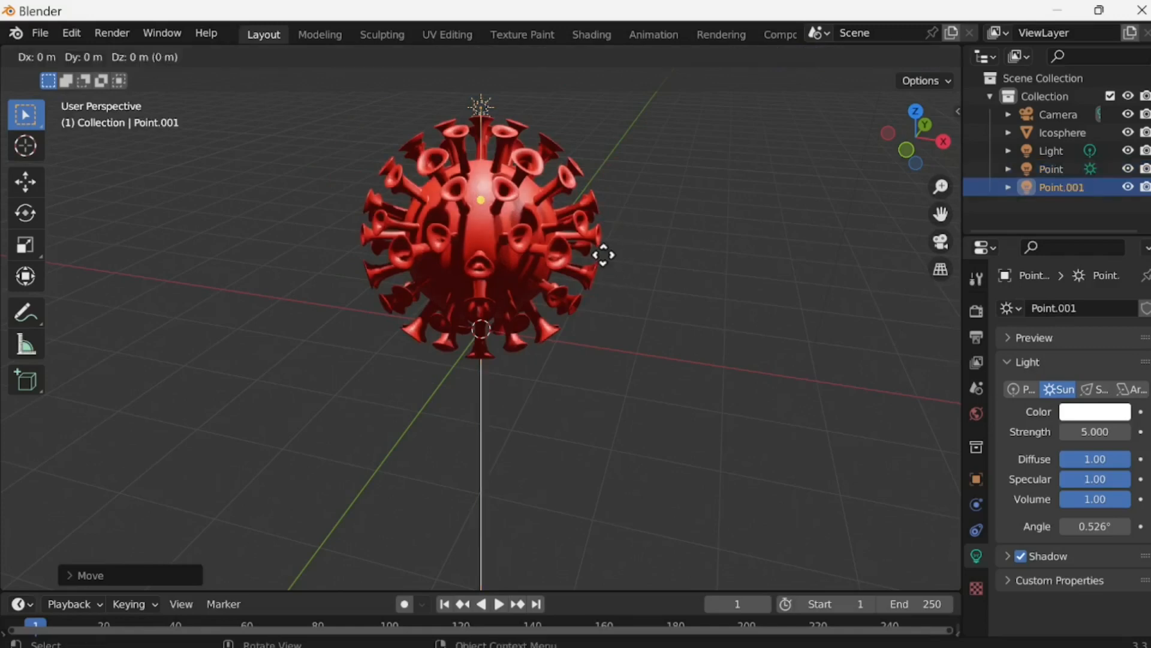
{"action": "left_click", "coordinate": [476, 269]}
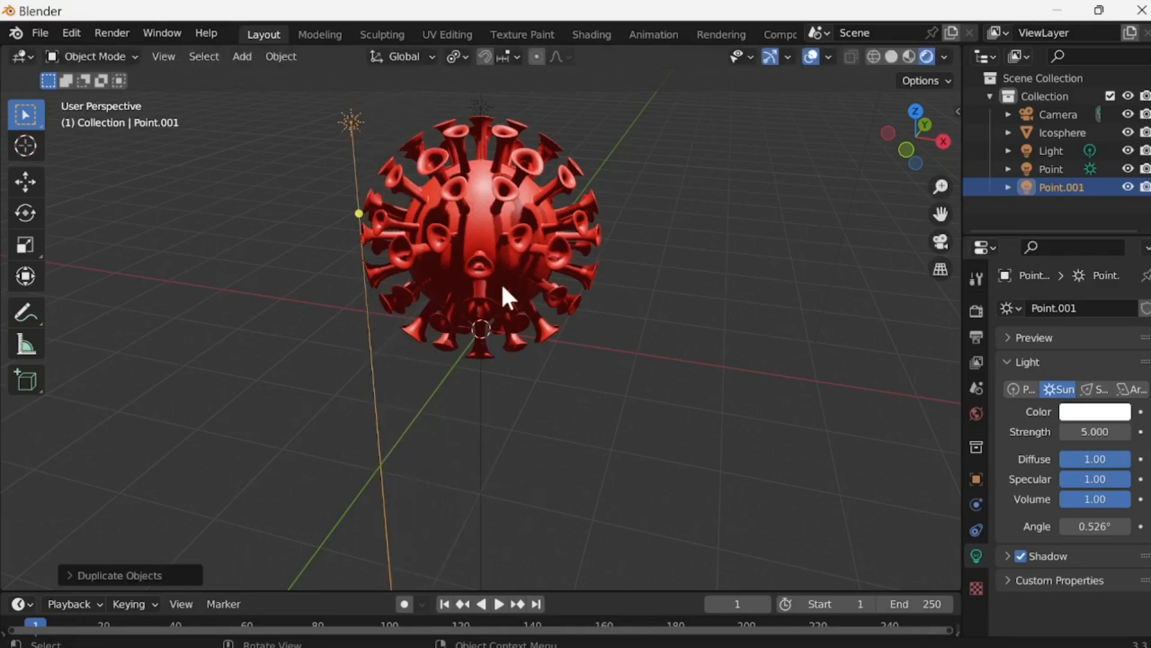
{"action": "key", "text": "r"}
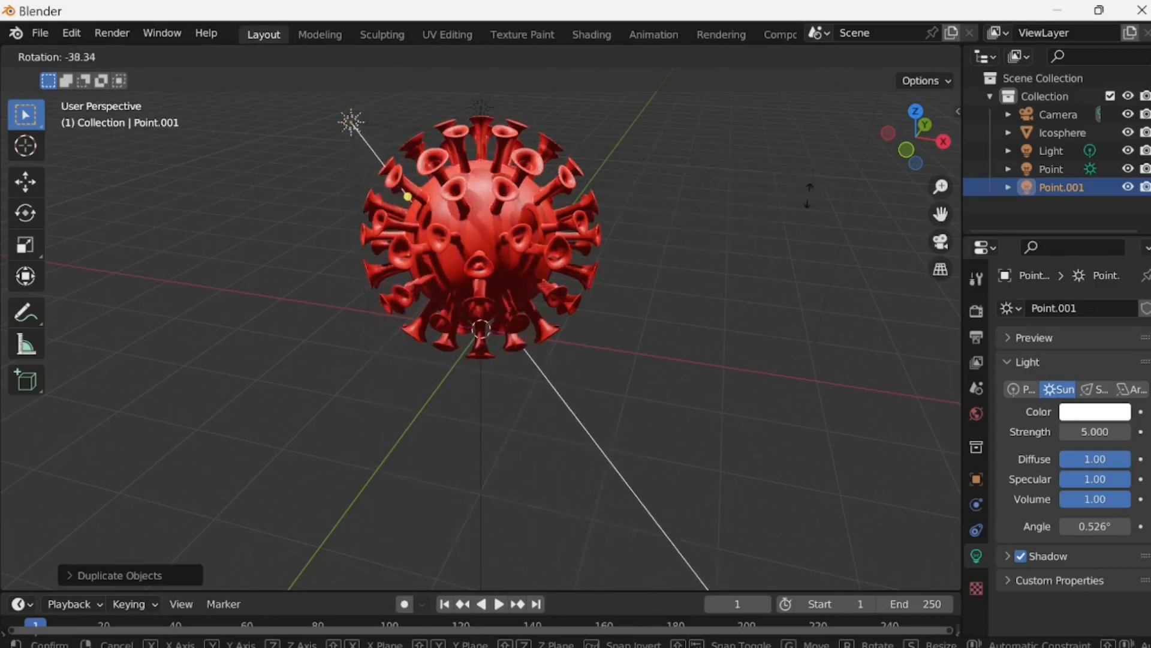
{"action": "right_click", "coordinate": [678, 255]}
Step: Align the camera to a front-facing view and use walk navigation to fit the whole virus inside the camera frame
{"action": "key", "text": "KP_1"}
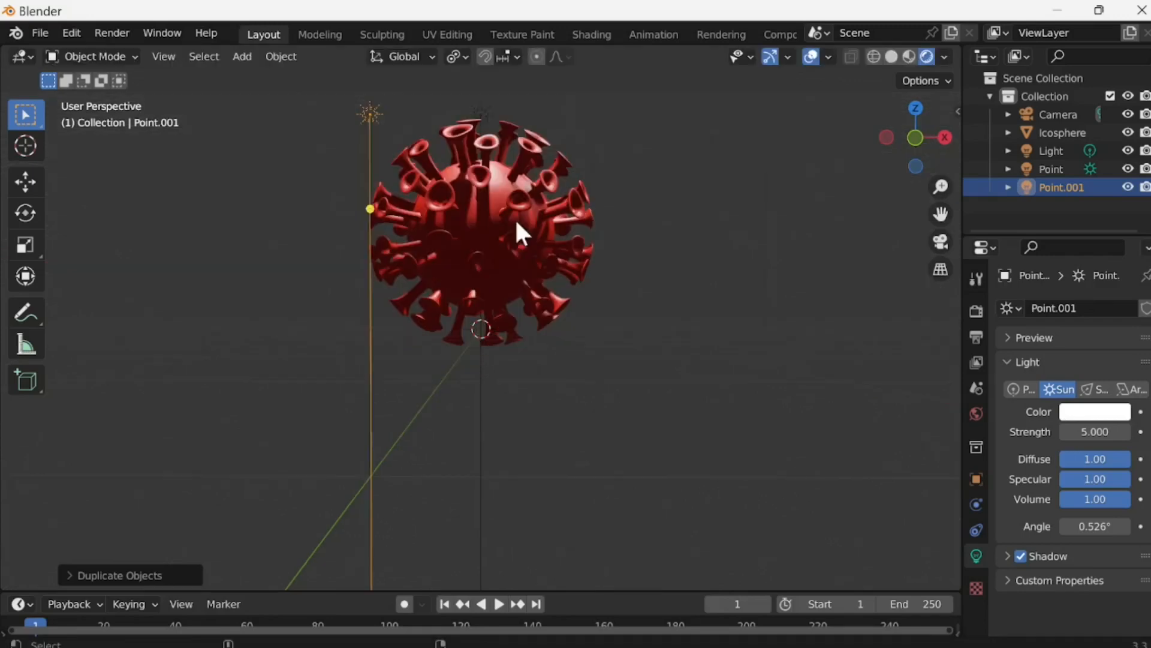
{"action": "key", "text": "KP_0"}
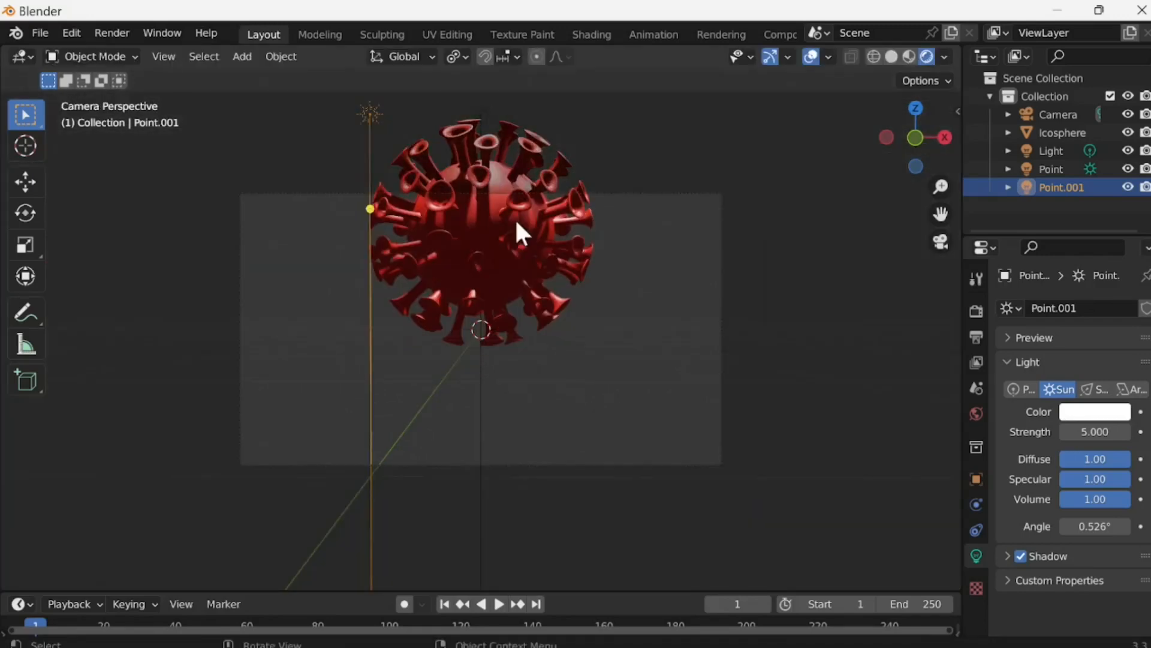
{"action": "key", "text": "shift+grave"}
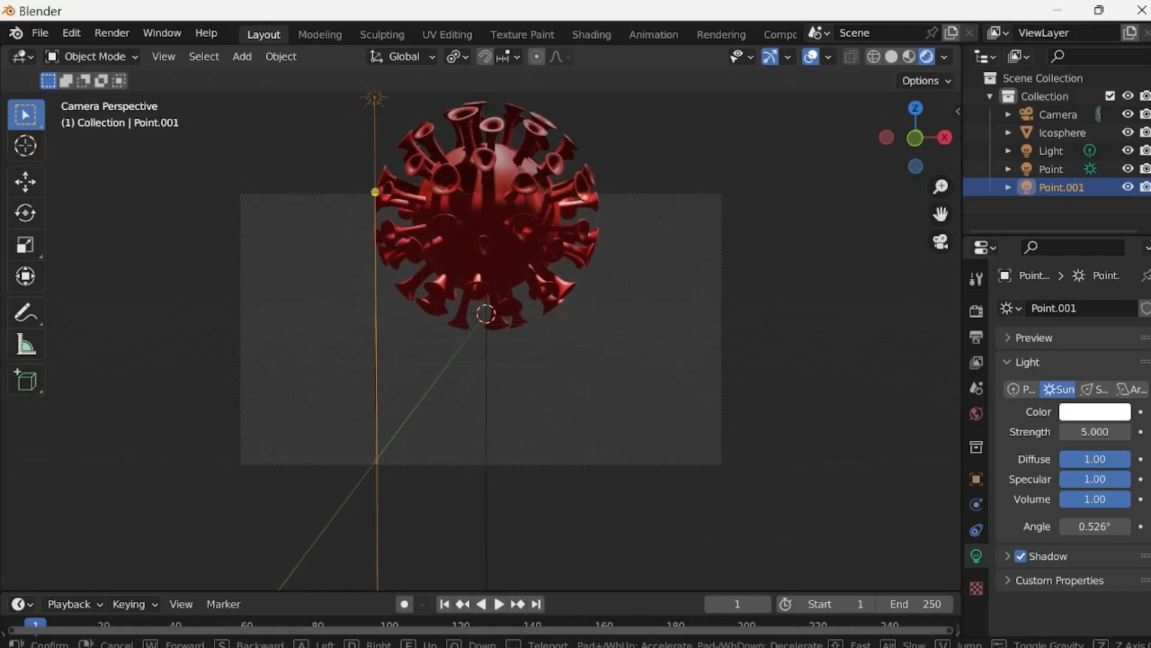
{"action": "key", "text": "w"}
{"action": "left_click", "coordinate": [517, 222]}
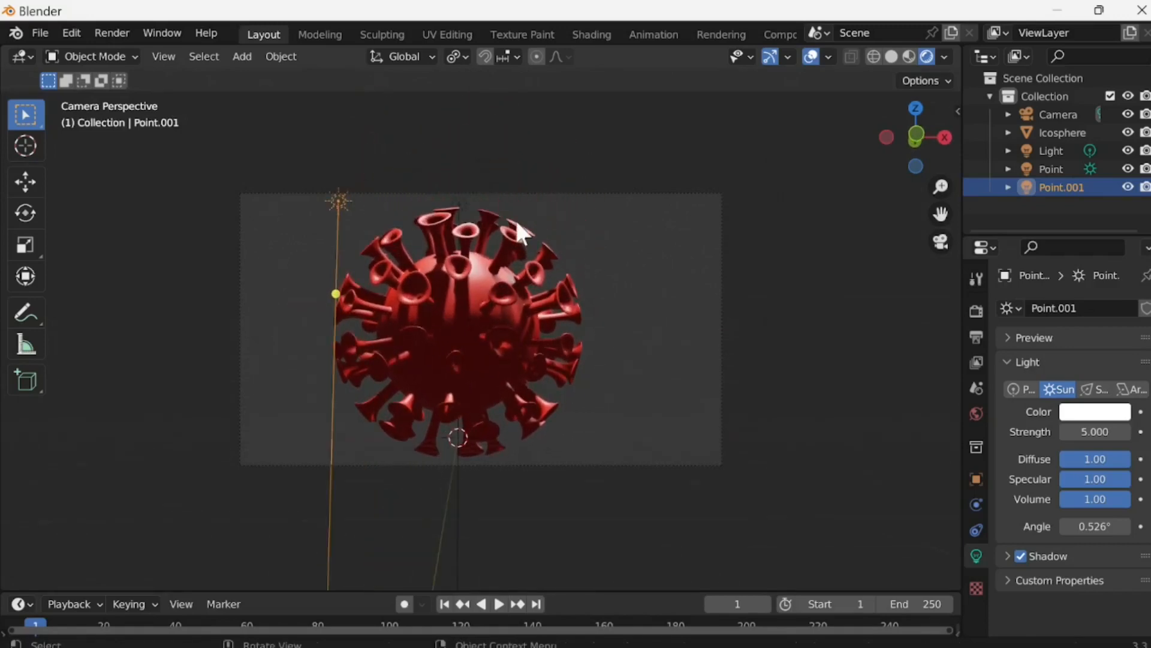
Step: Move the duplicated sun light about 10 m in the negative global X direction, away from the virus
{"action": "middle_click_drag", "start_coordinate": [733, 330], "coordinate": [511, 262]}
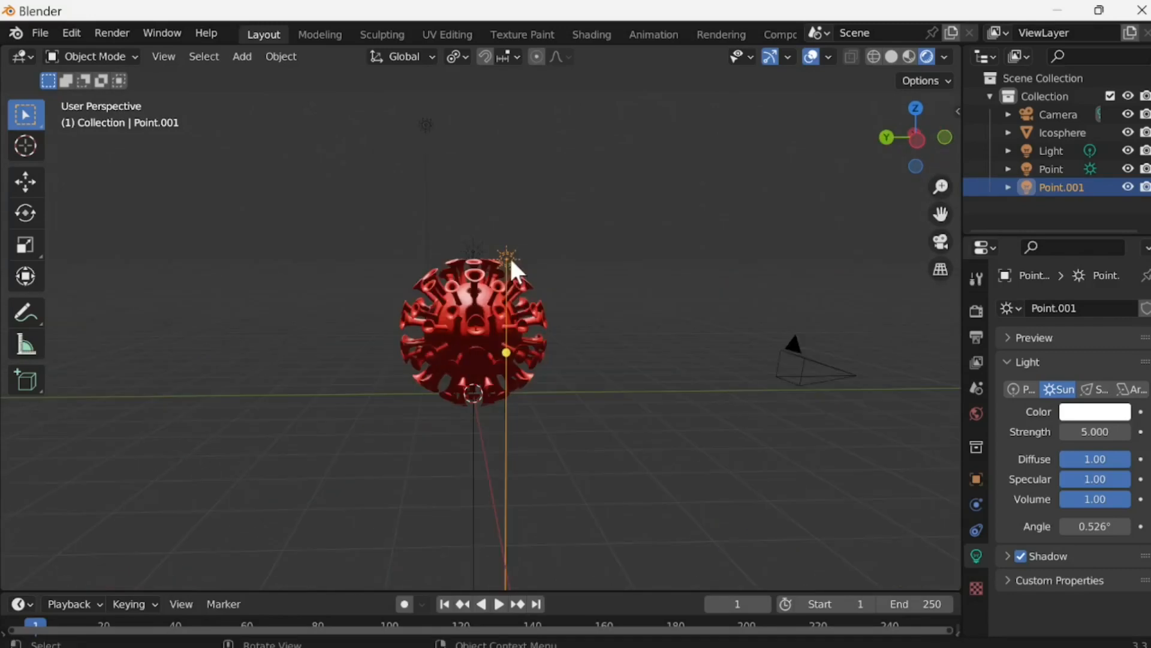
{"action": "key", "text": "g"}
{"action": "key", "text": "x"}
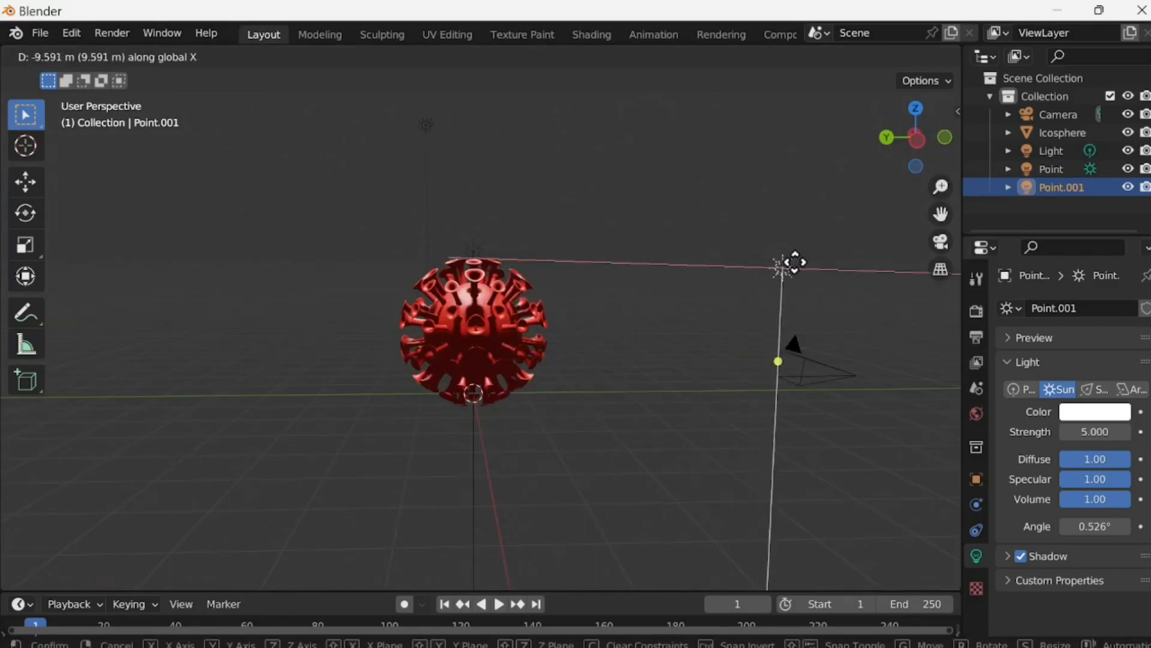
{"action": "left_click", "coordinate": [802, 267]}
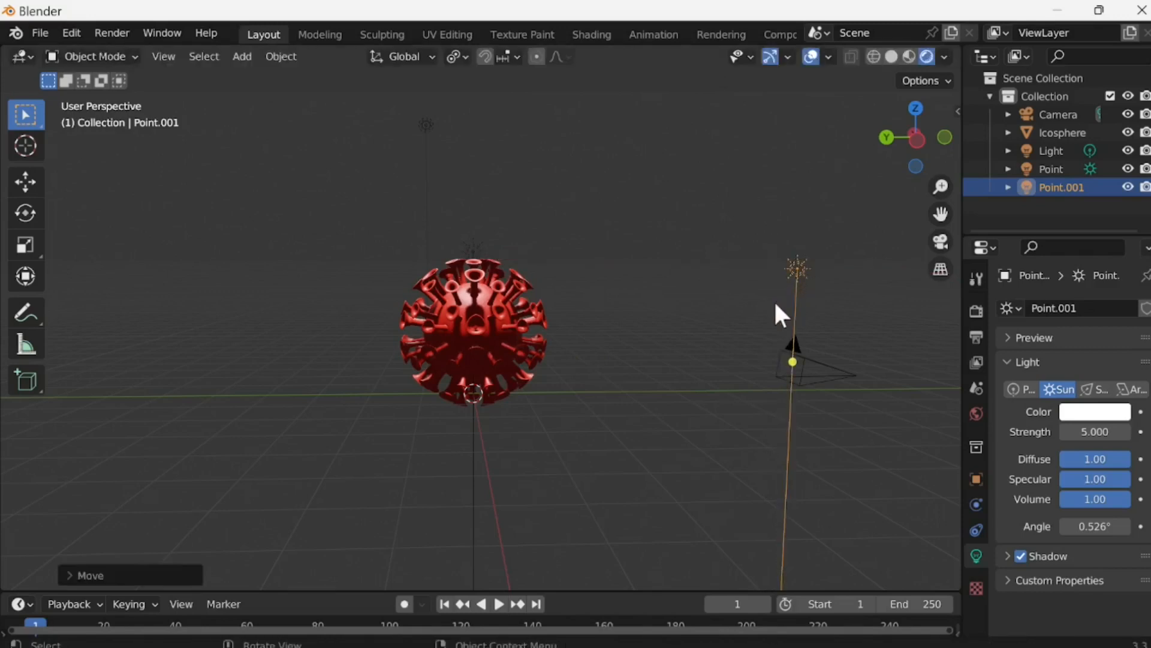
Step: Rotate the duplicated sun light to aim at the virus, and move it along global X until it sits just beyond the virus's centre
{"action": "key", "text": "r"}
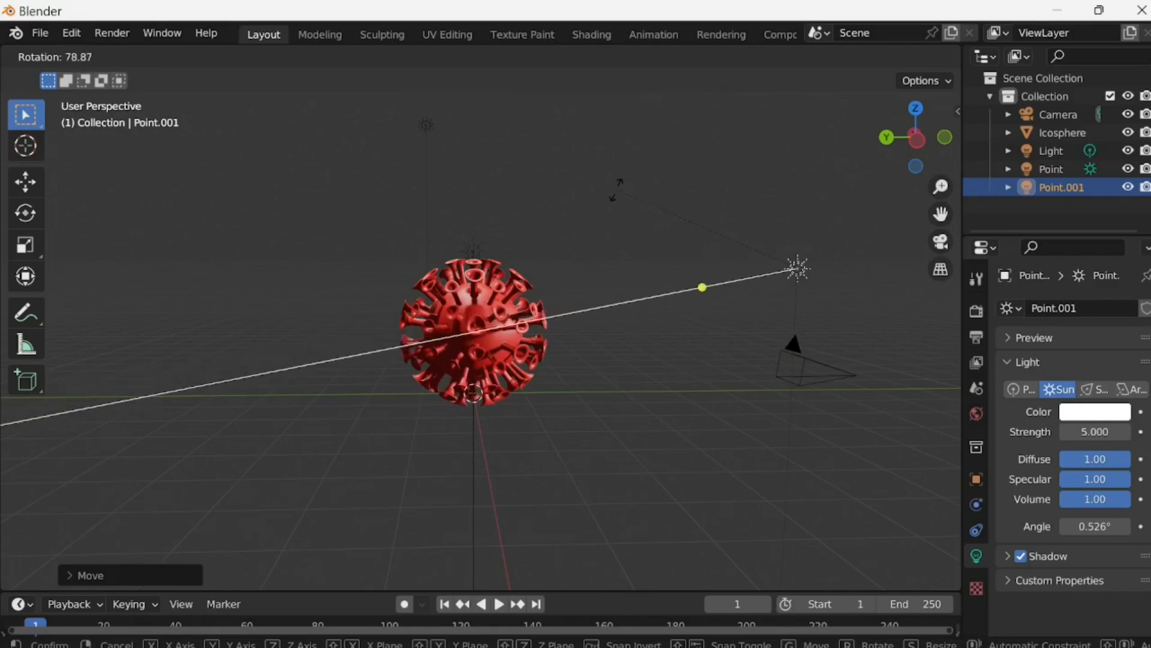
{"action": "left_click", "coordinate": [680, 227]}
{"action": "middle_click_drag", "start_coordinate": [722, 285], "coordinate": [531, 293]}
{"action": "scroll", "coordinate": [530, 288], "scroll_direction": "down", "scroll_amount": 4}
{"action": "key", "text": "g"}
{"action": "key", "text": "x"}
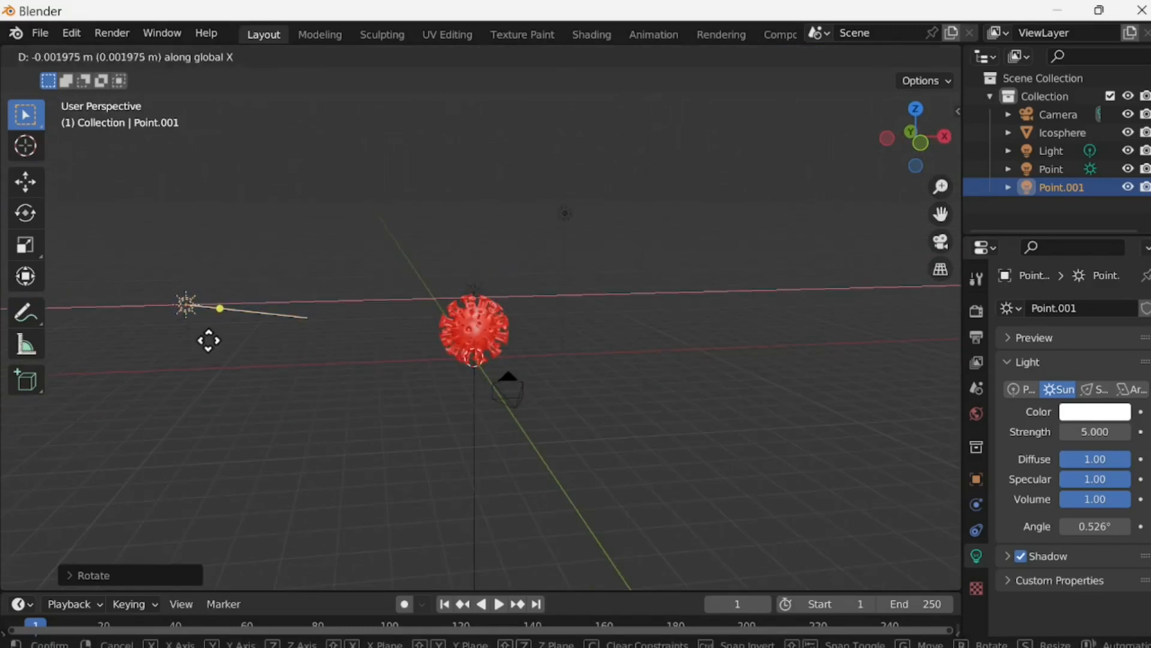
{"action": "left_click", "coordinate": [530, 401]}
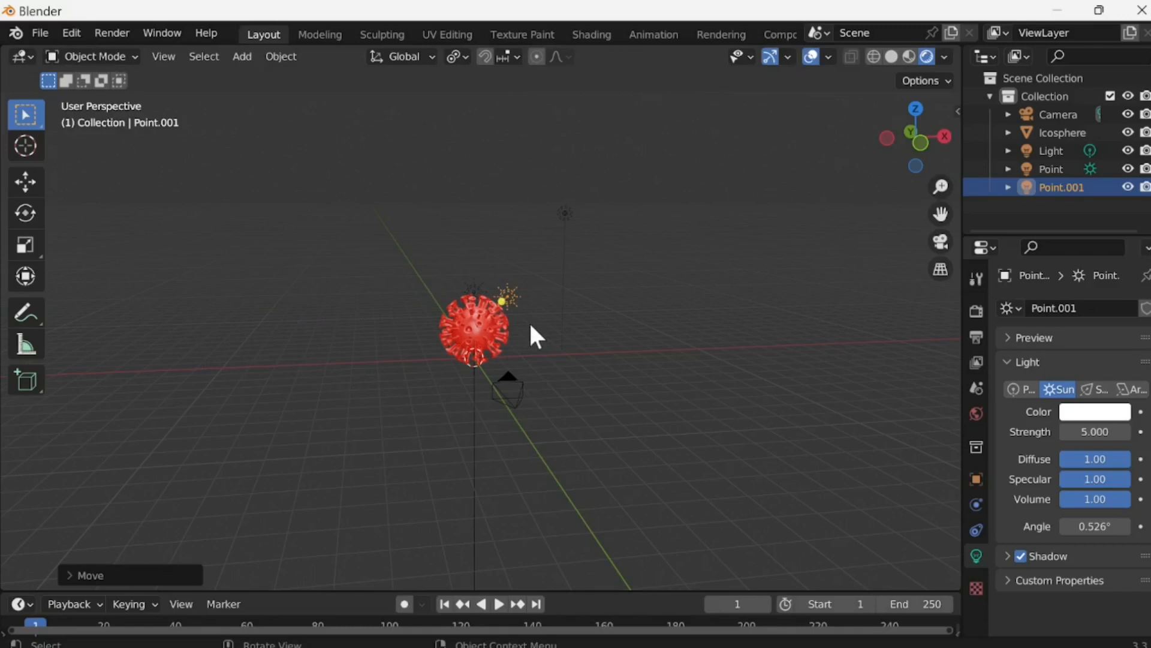
Step: Render the current frame from the camera's viewpoint and inspect the whole virus in the rendered image
{"action": "key", "text": "KP_0"}
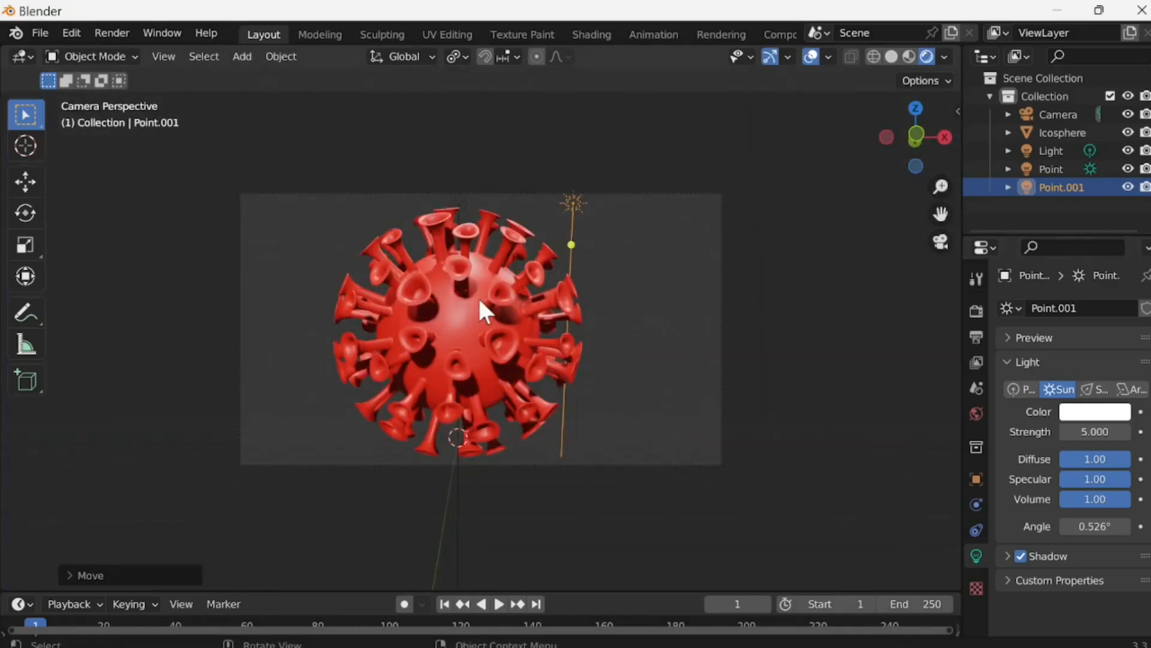
{"action": "scroll", "coordinate": [475, 304], "scroll_direction": "up", "scroll_amount": 1}
{"action": "key", "text": "F12"}
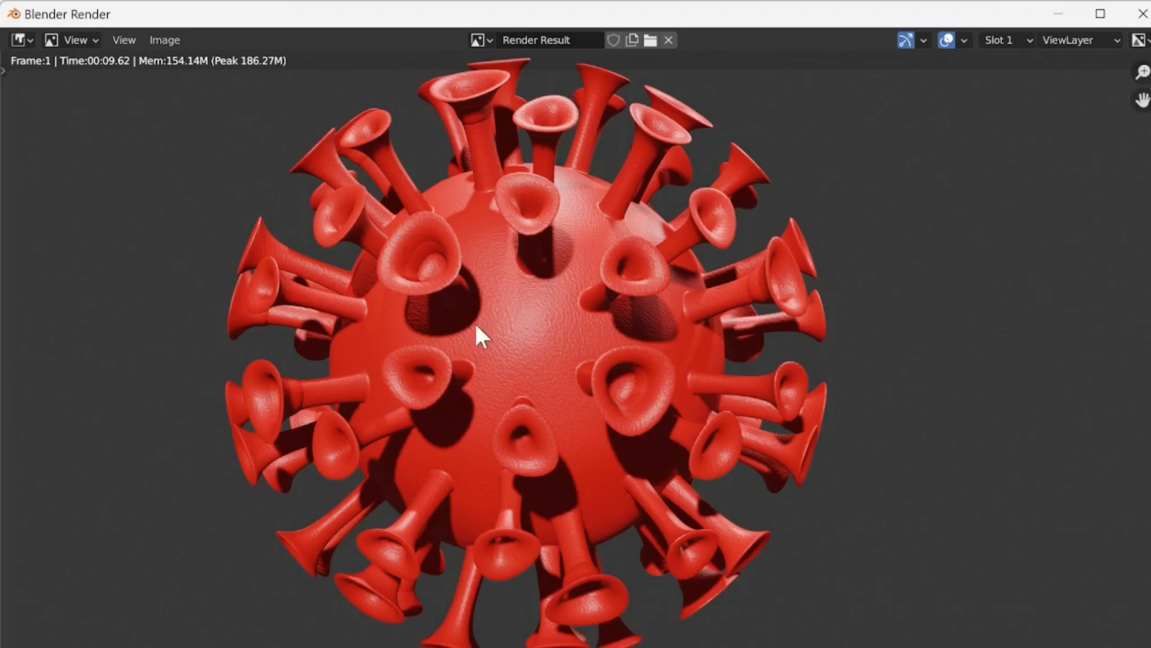
{"action": "scroll", "coordinate": [476, 323], "scroll_direction": "down", "scroll_amount": 1}
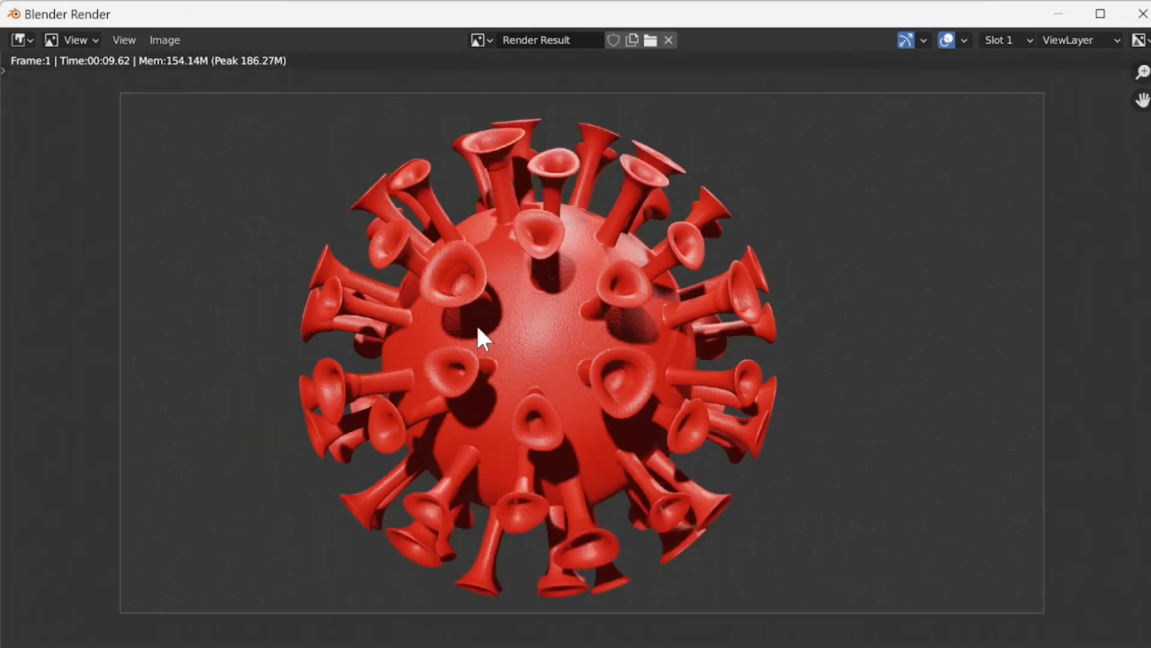